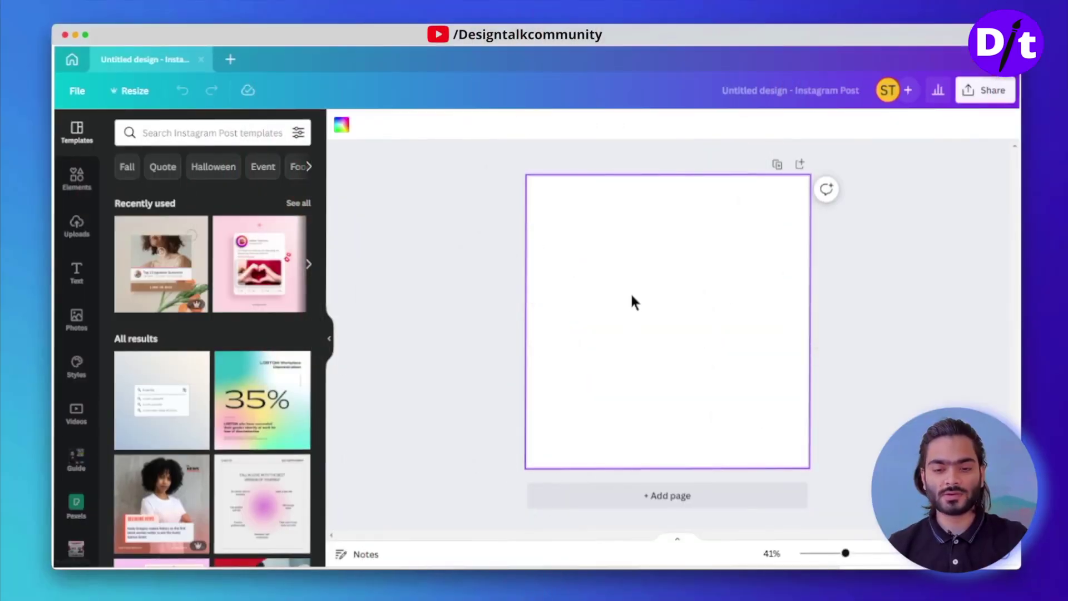
# - Fill the page background with the dark-red McDonald's brand colour
pyautogui.click(342, 125)
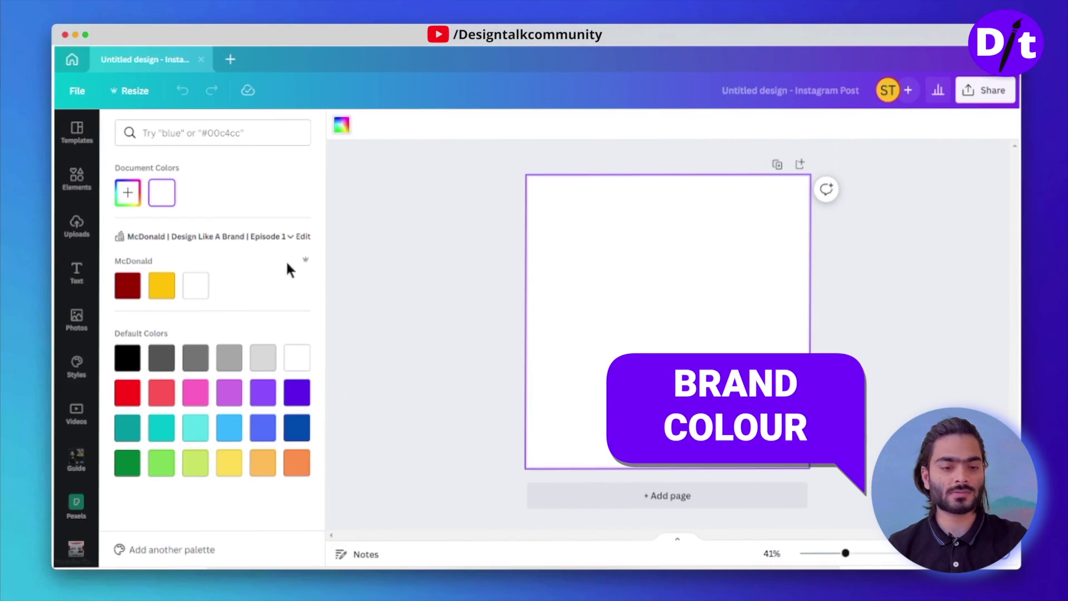
pyautogui.click(129, 289)
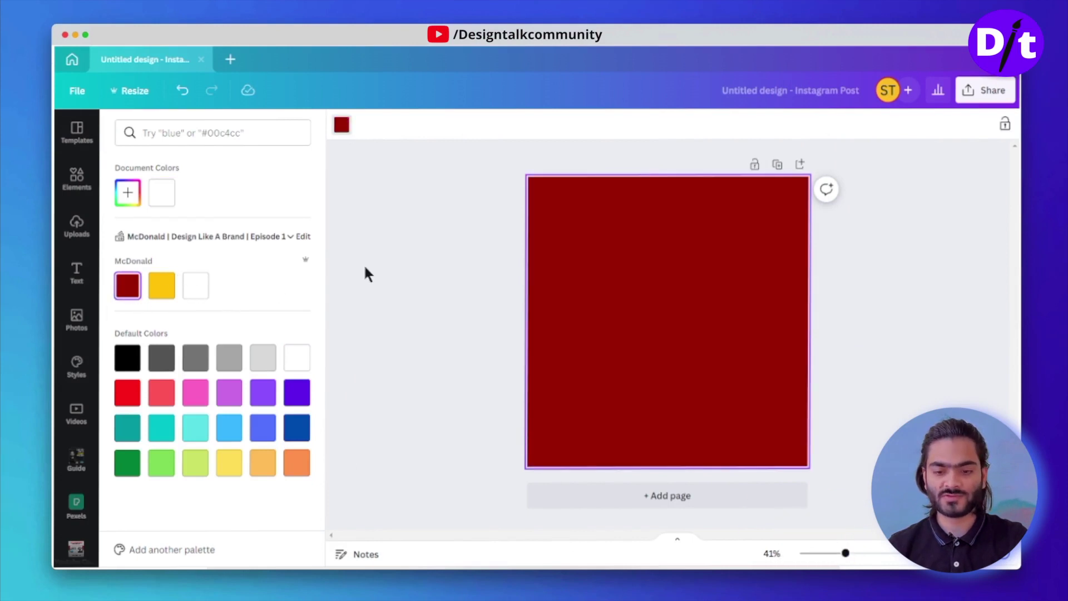
pyautogui.click(695, 301)
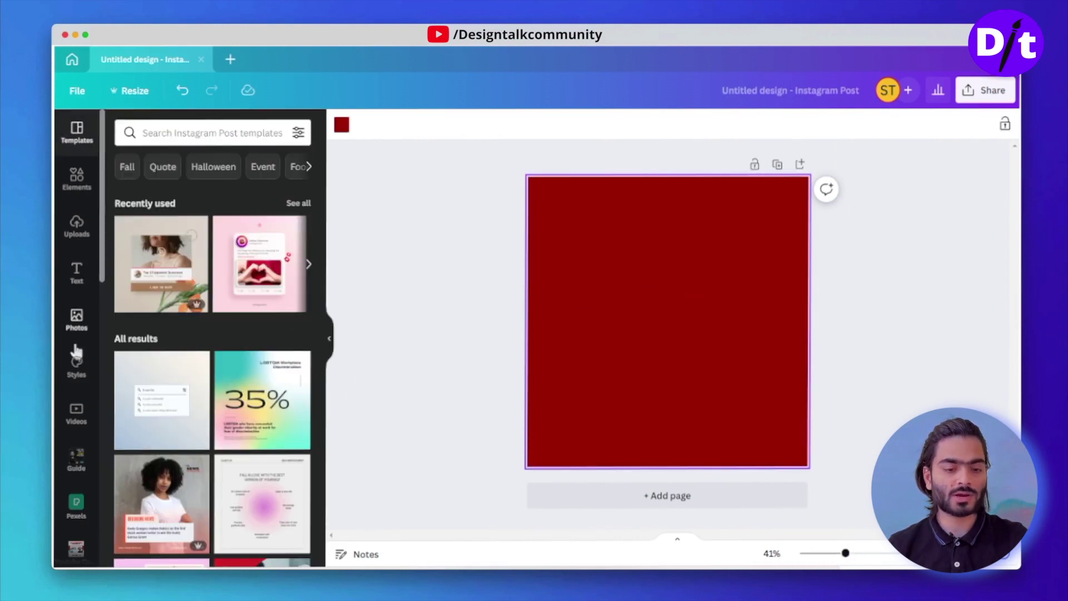
# - Search 'Fries Images' and place the fries-carton image at the page centre
pyautogui.scroll(-10, 76, 350)
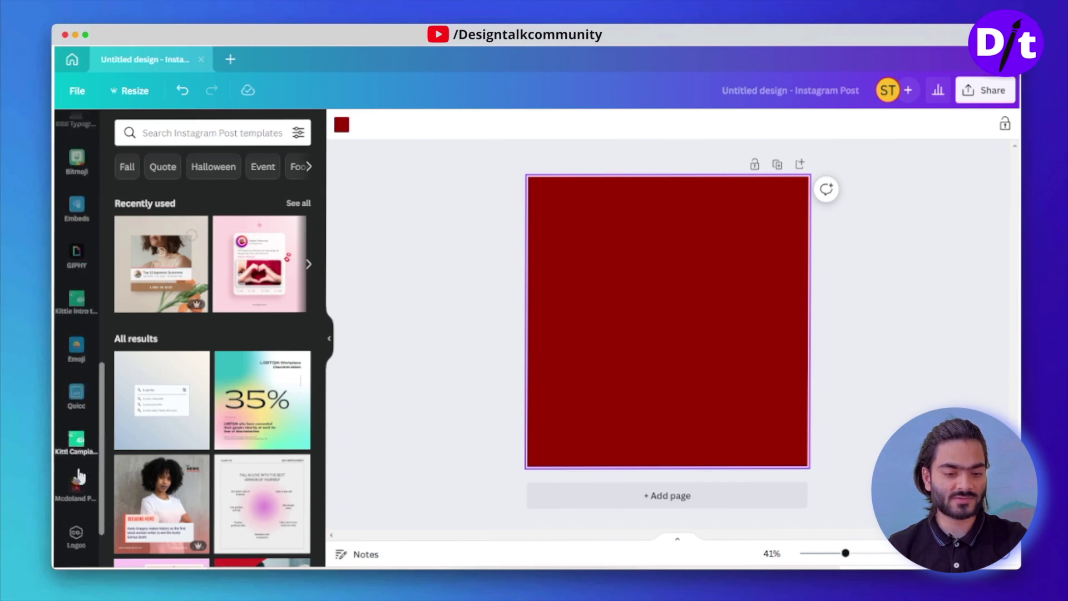
pyautogui.scroll(-3, 79, 475)
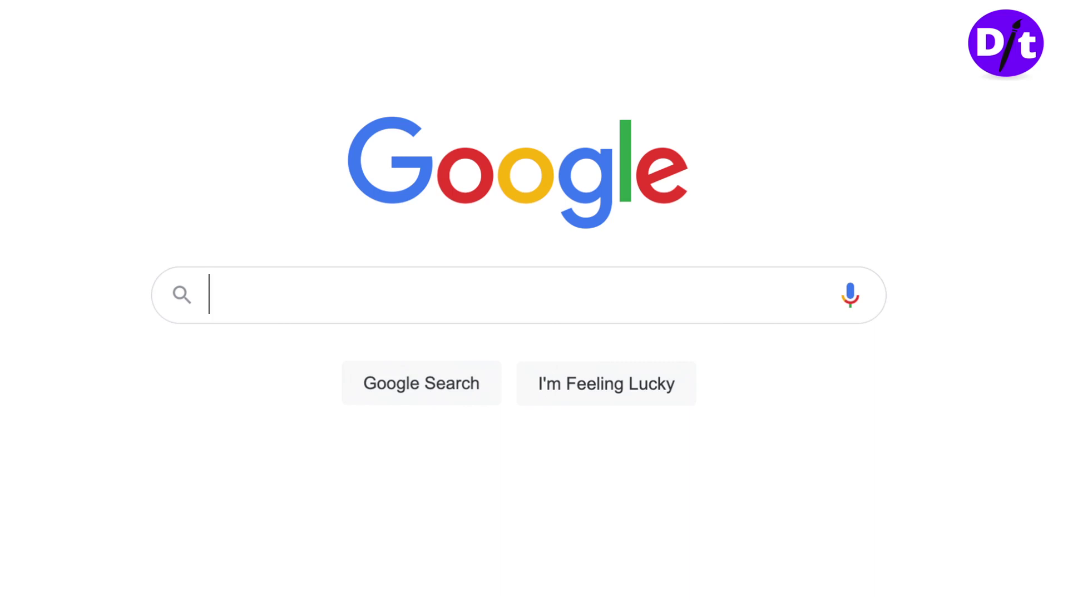
pyautogui.write('Fries Images')
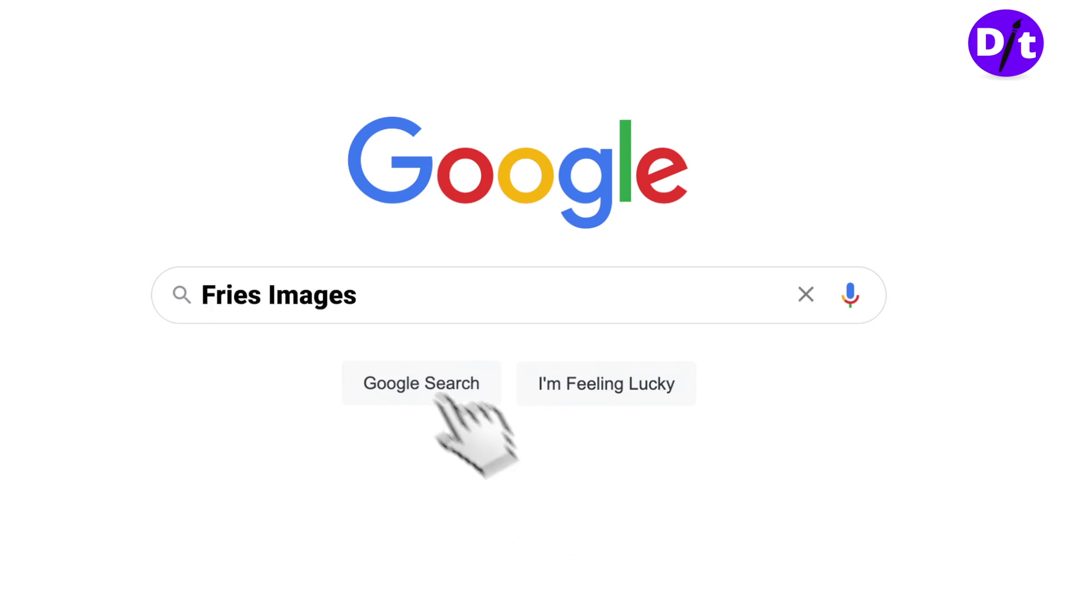
pyautogui.click(421, 382)
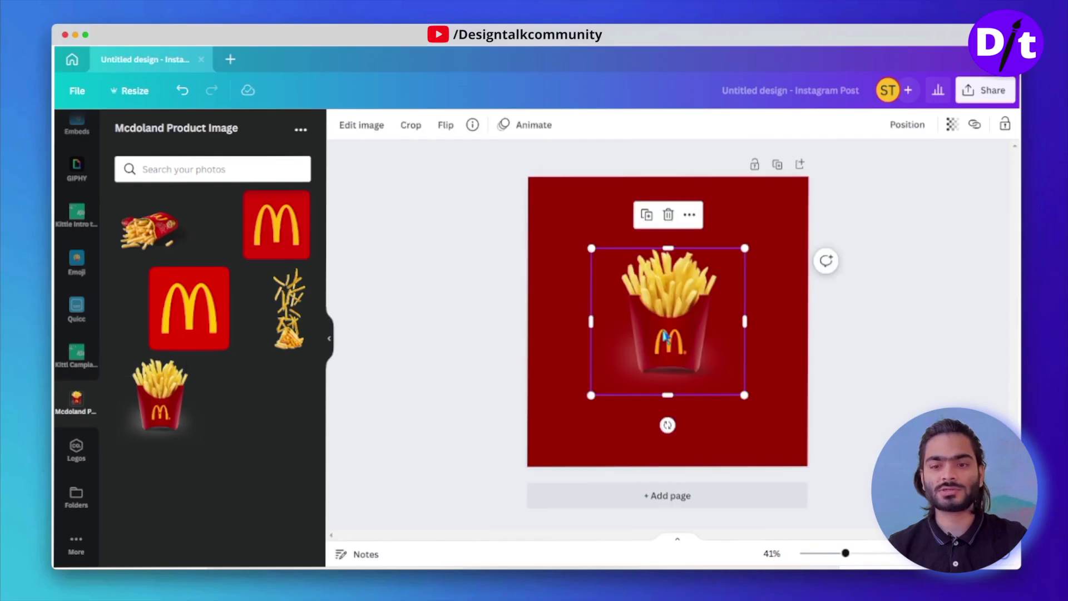
# - Enlarge the fries image, centre it horizontally low on the page, and lock it
pyautogui.moveTo(669, 345); pyautogui.dragTo(655, 402)
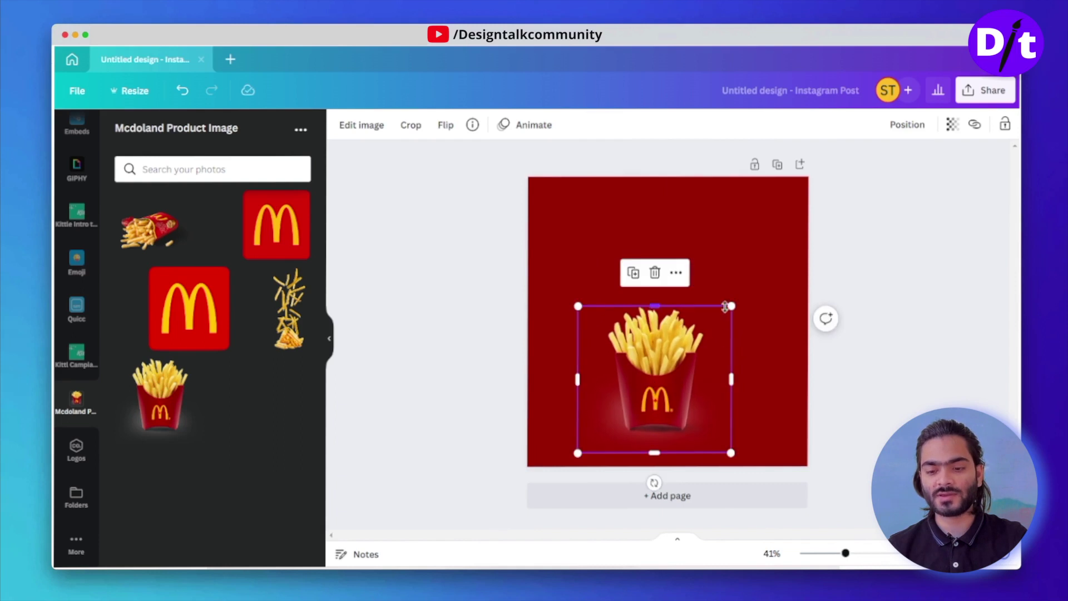
pyautogui.moveTo(729, 306); pyautogui.dragTo(786, 247)
pyautogui.moveTo(662, 362); pyautogui.dragTo(645, 390)
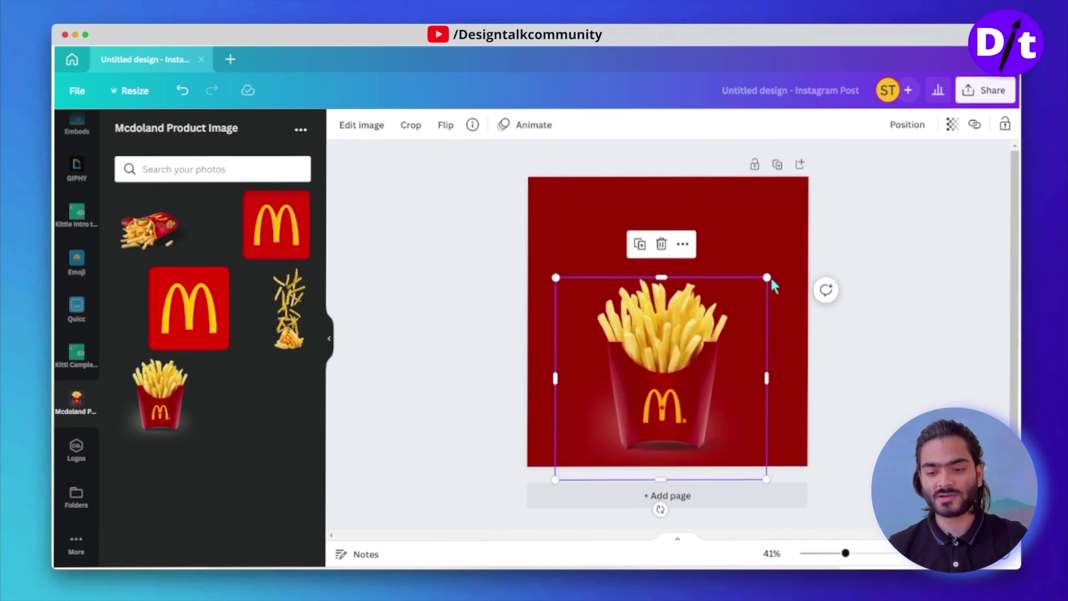
pyautogui.moveTo(779, 268); pyautogui.dragTo(807, 238)
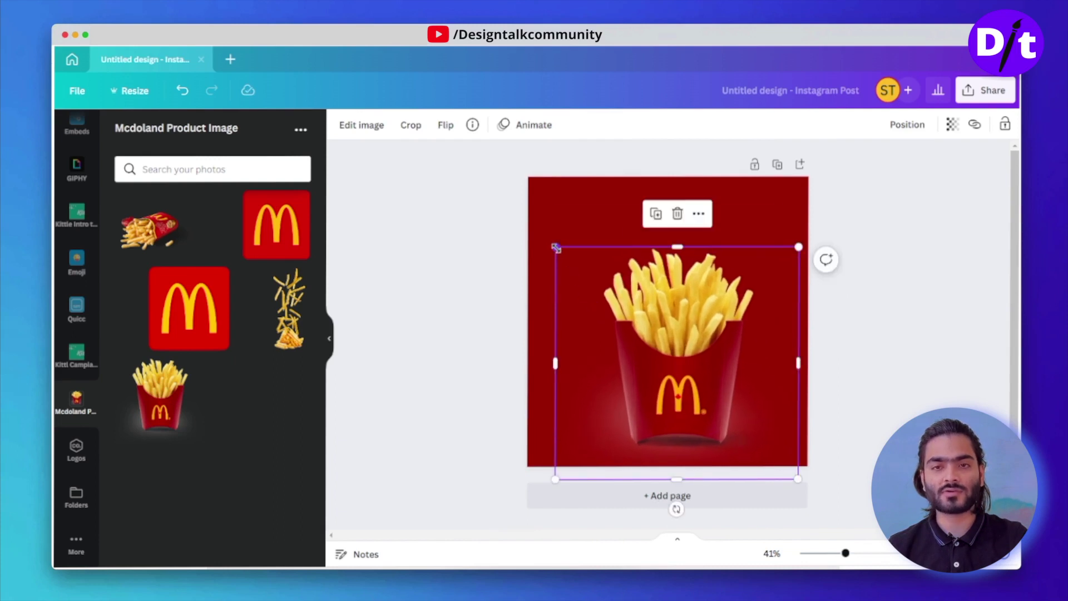
pyautogui.moveTo(555, 247); pyautogui.dragTo(546, 238)
pyautogui.moveTo(632, 286); pyautogui.dragTo(652, 313)
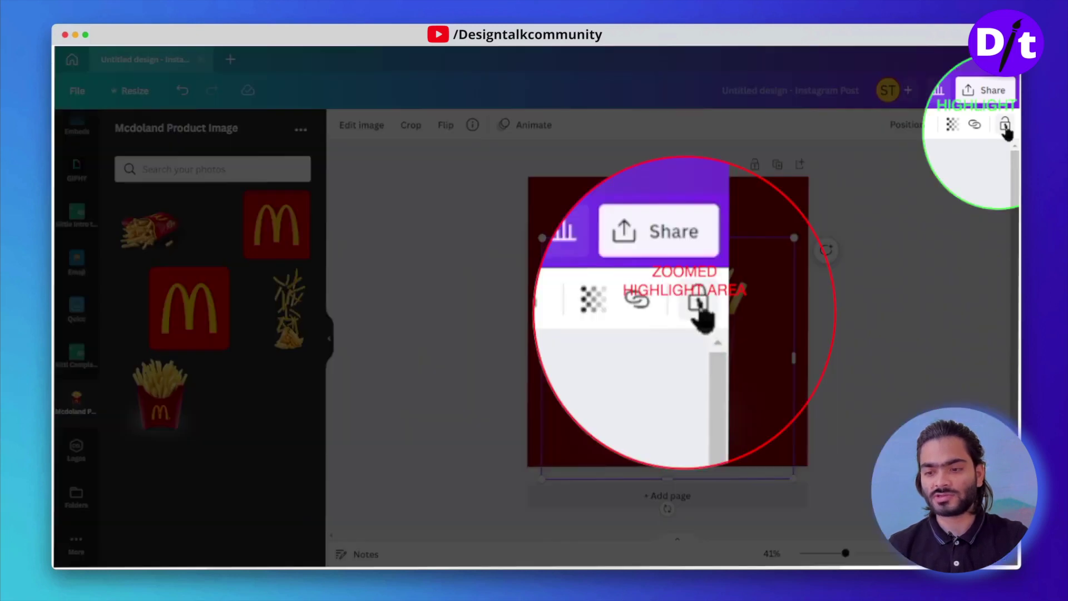
pyautogui.click(1005, 124)
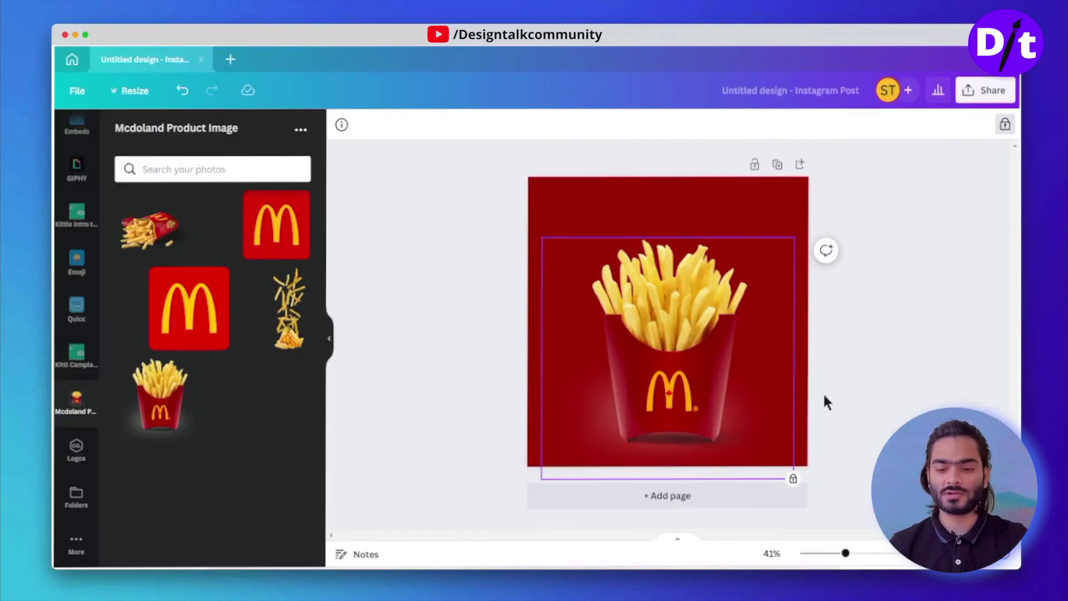
pyautogui.click(614, 214)
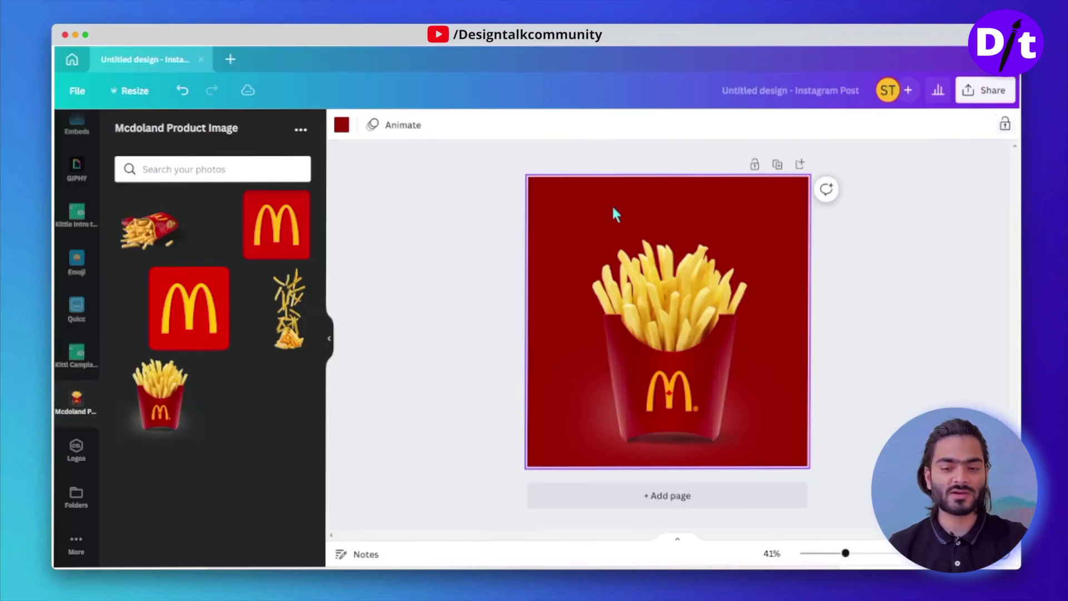
# - Add a heading above the fries reading 'Don't Miss This'
pyautogui.scroll(10, 78, 234)
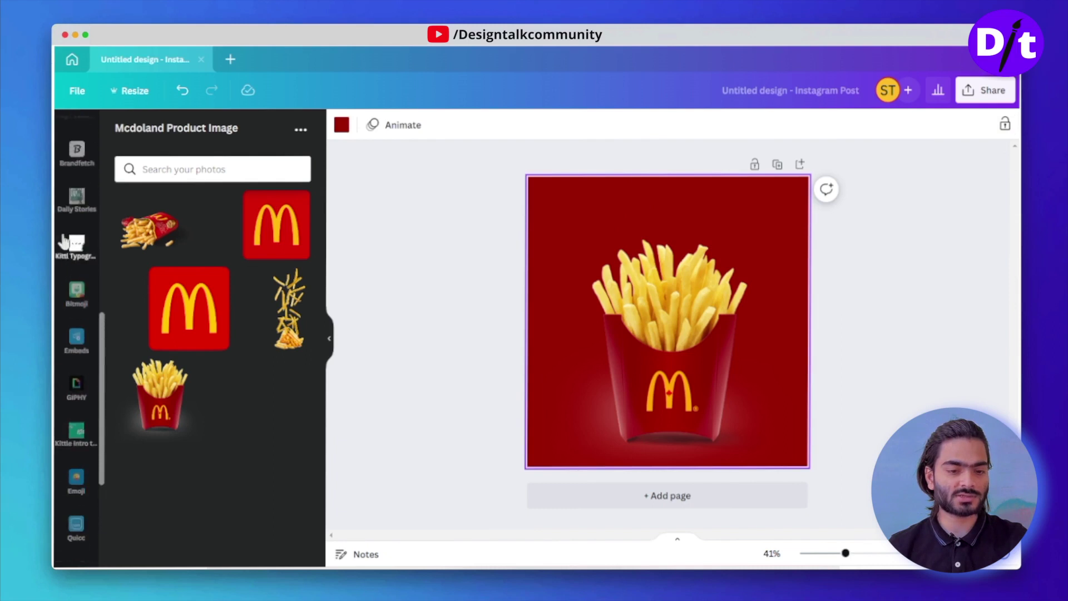
pyautogui.scroll(3, 76, 170)
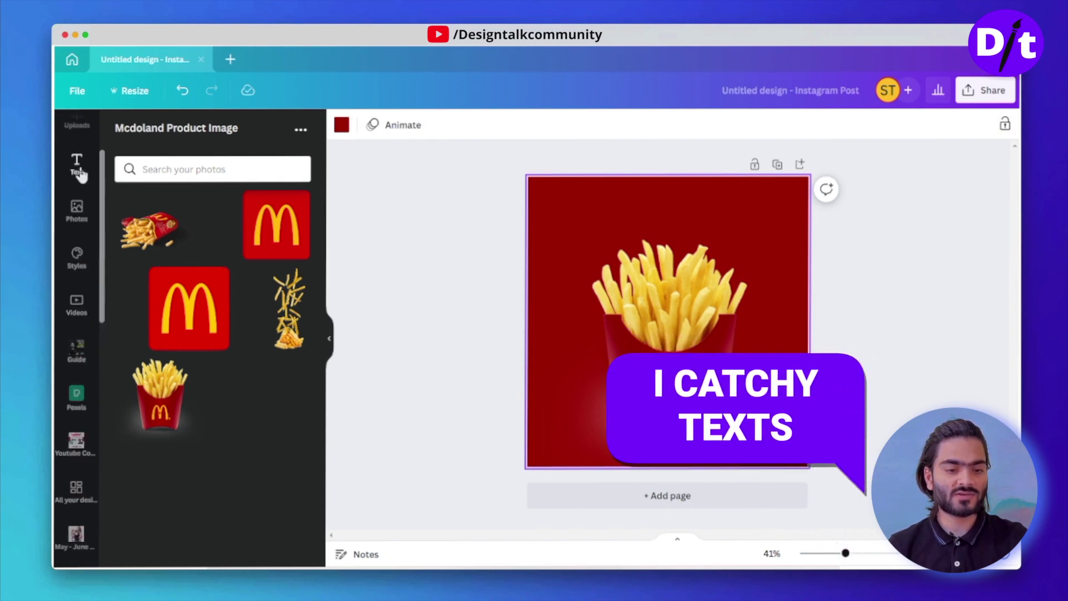
pyautogui.click(76, 165)
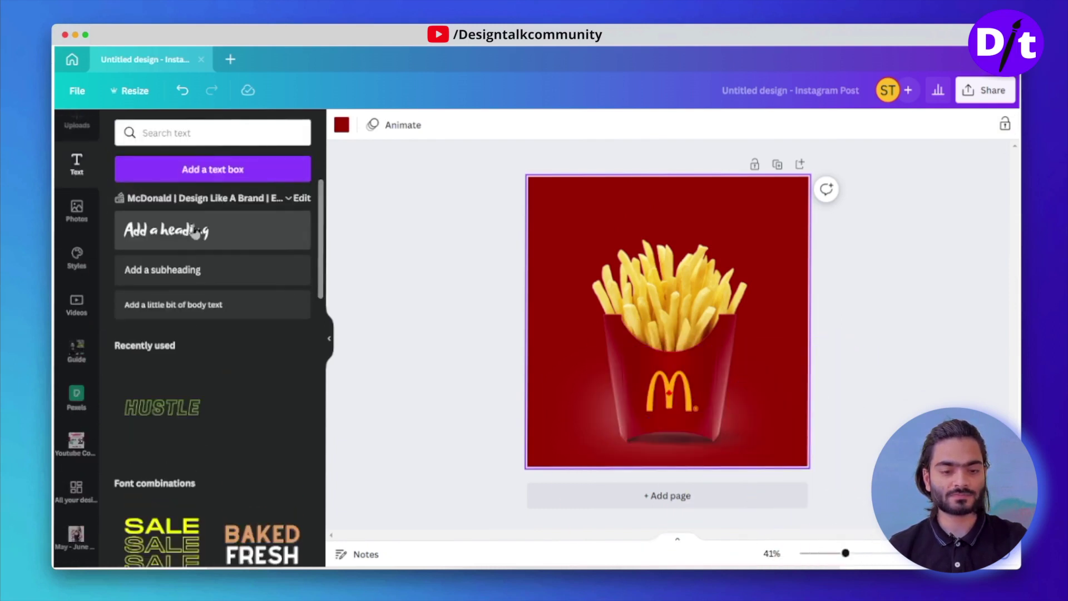
pyautogui.click(195, 234)
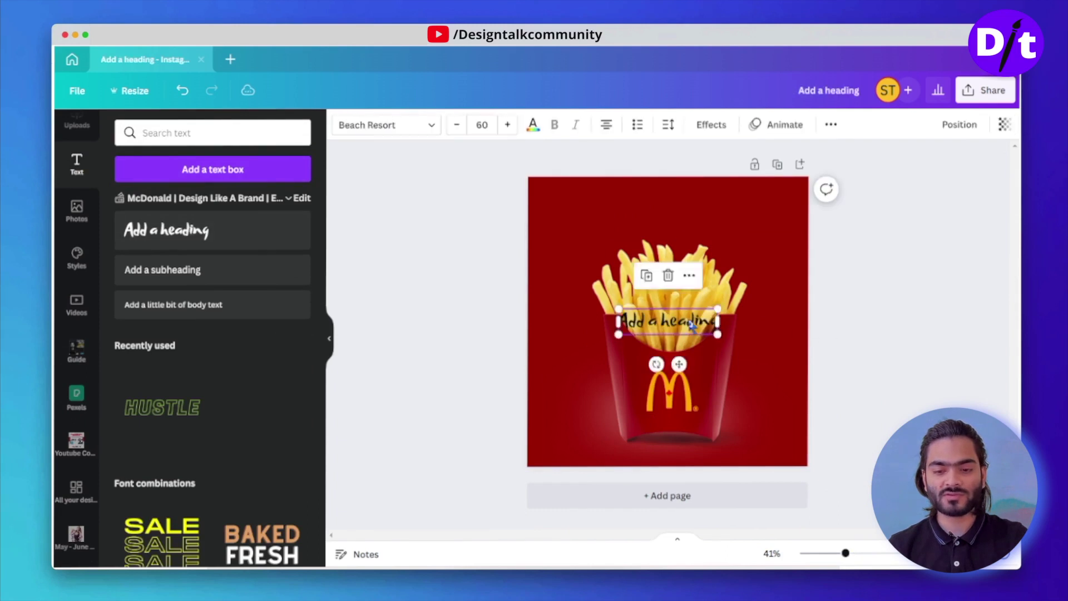
pyautogui.moveTo(690, 321); pyautogui.dragTo(679, 217)
pyautogui.doubleClick(680, 218)
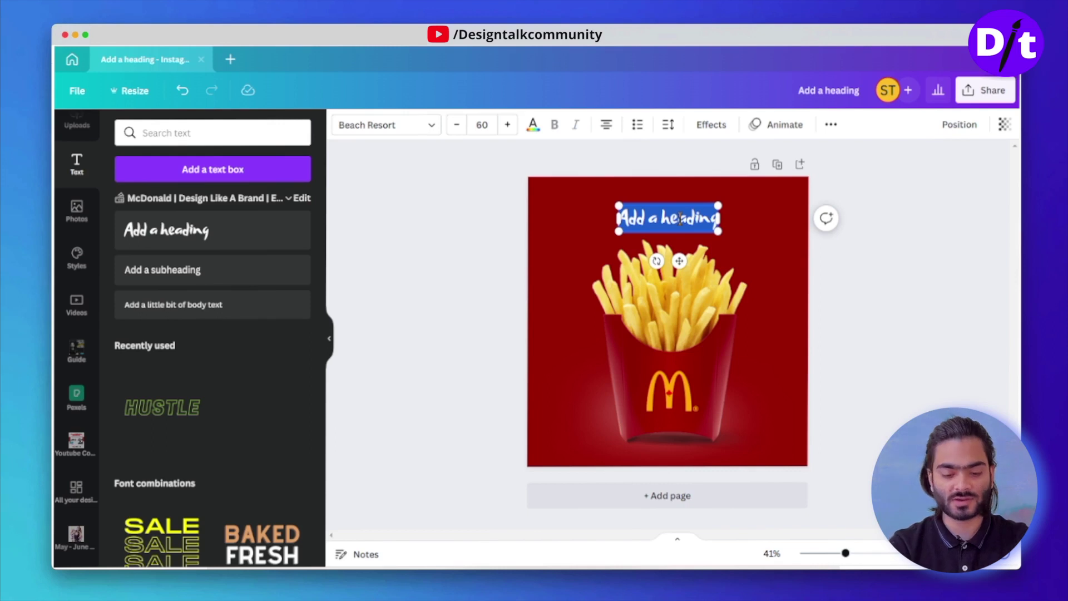
pyautogui.write('Don')
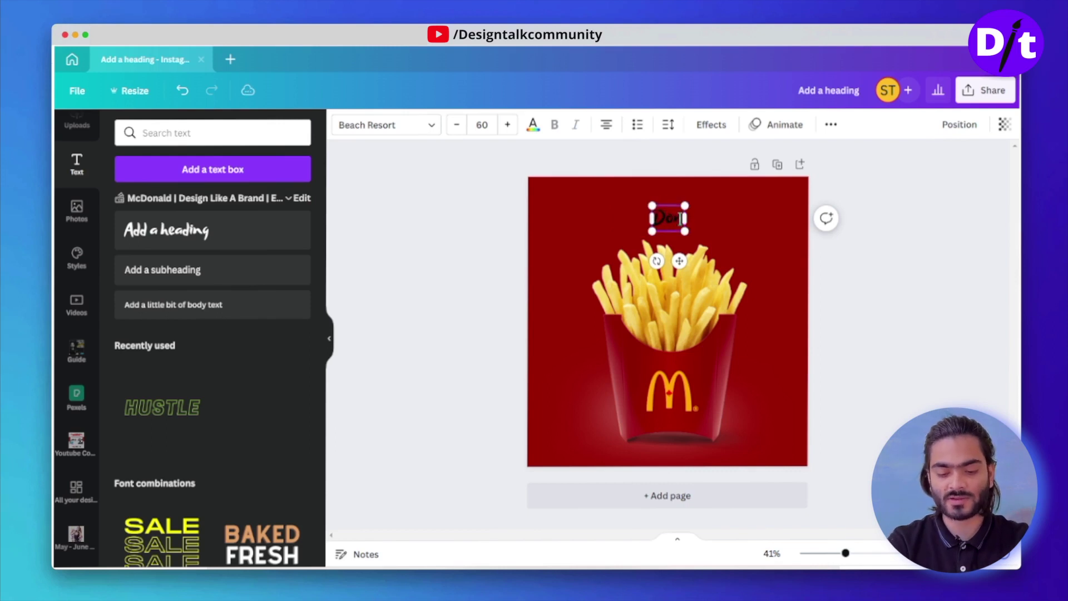
pyautogui.write("'t Mi")
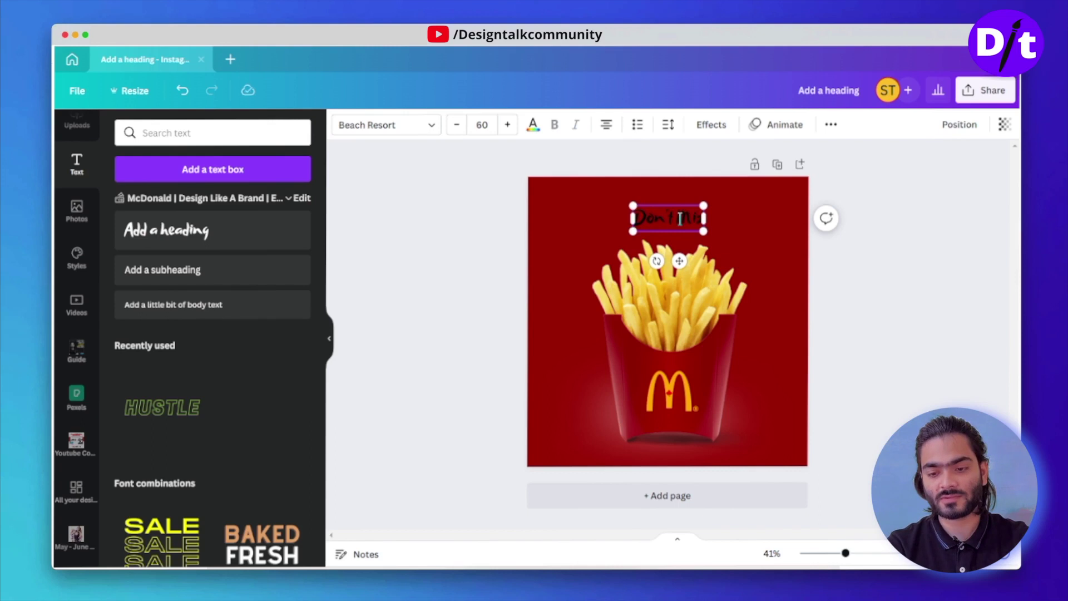
pyautogui.write('ss This')
pyautogui.click(665, 233)
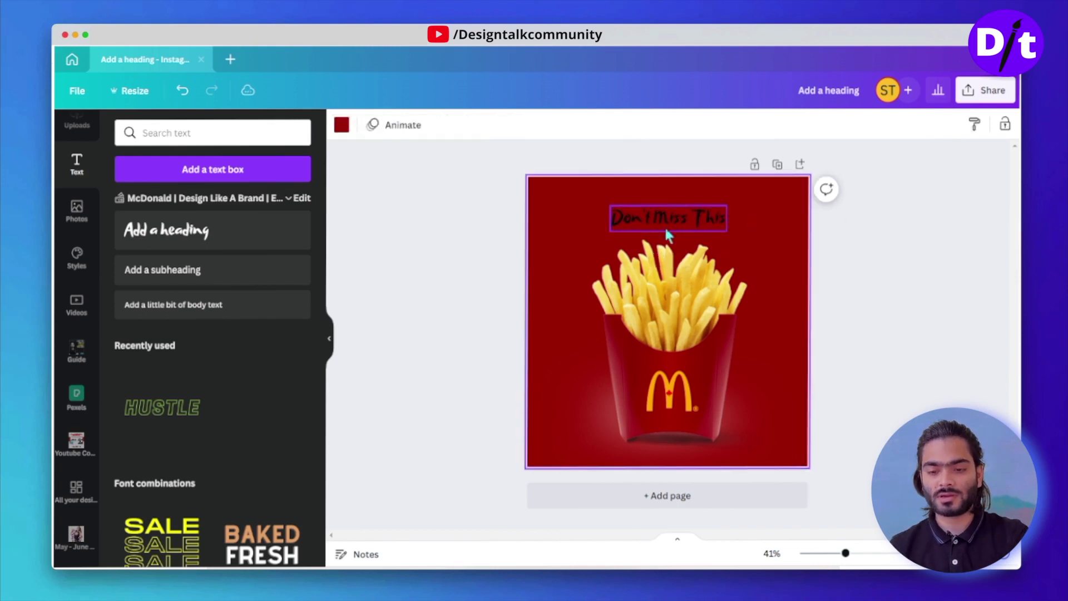
# - Make the heading white, scale it up and centre it near the top
pyautogui.moveTo(667, 222); pyautogui.dragTo(667, 209)
pyautogui.click(533, 134)
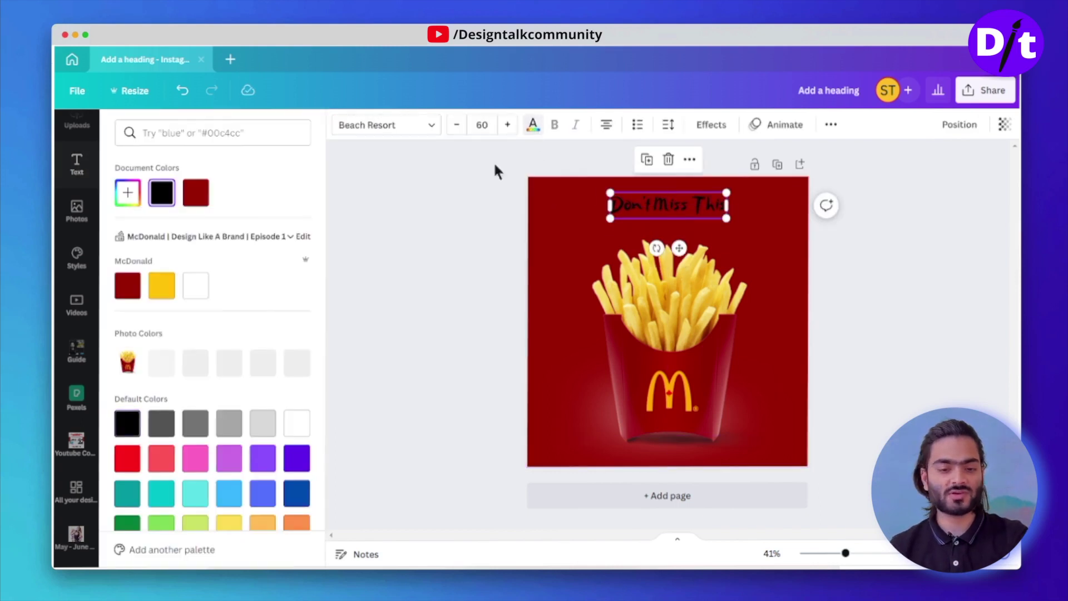
pyautogui.click(201, 291)
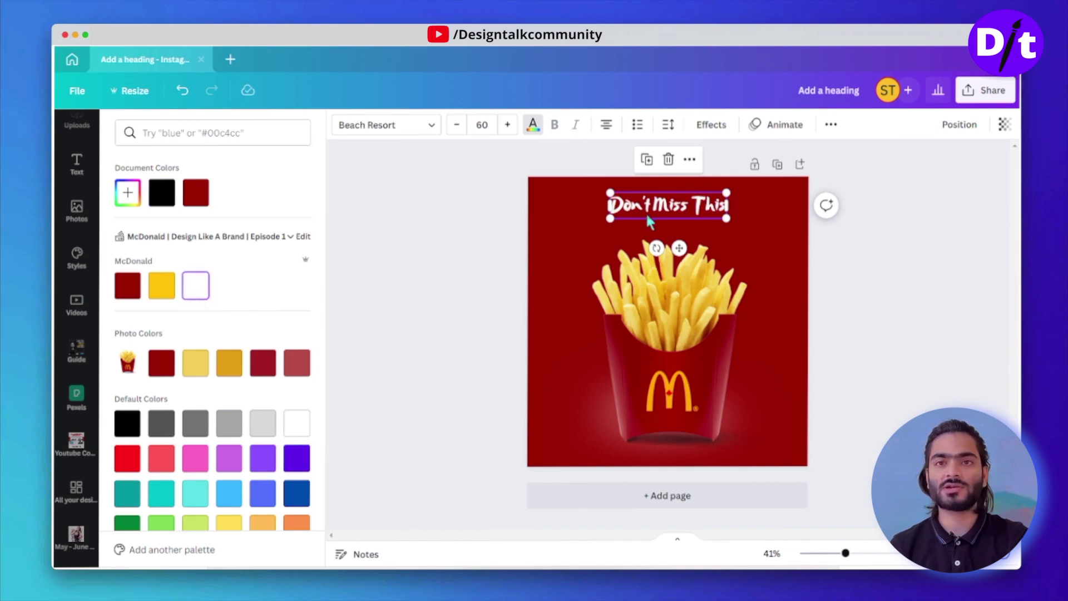
pyautogui.moveTo(610, 217); pyautogui.dragTo(579, 223)
pyautogui.moveTo(657, 217); pyautogui.dragTo(662, 214)
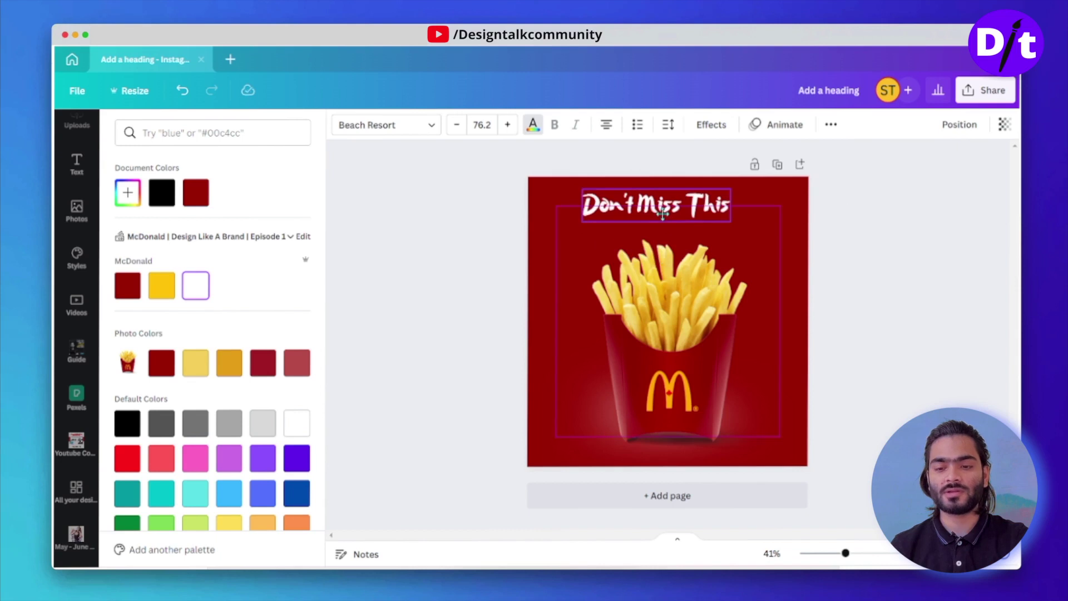
# - Apply the Lift effect to the 'Don't Miss This' heading
pyautogui.click(711, 125)
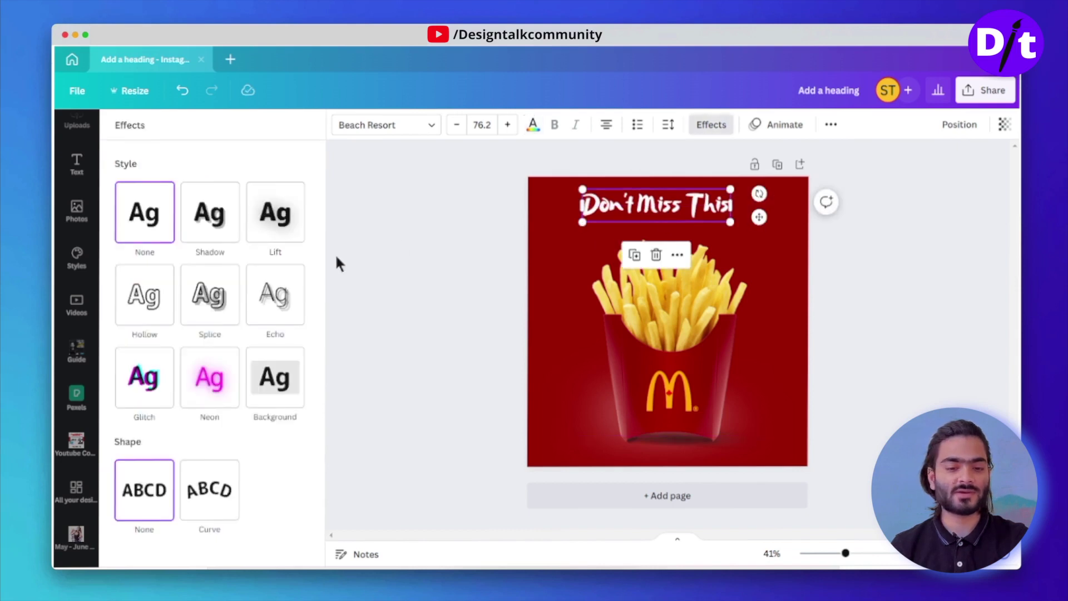
pyautogui.click(282, 227)
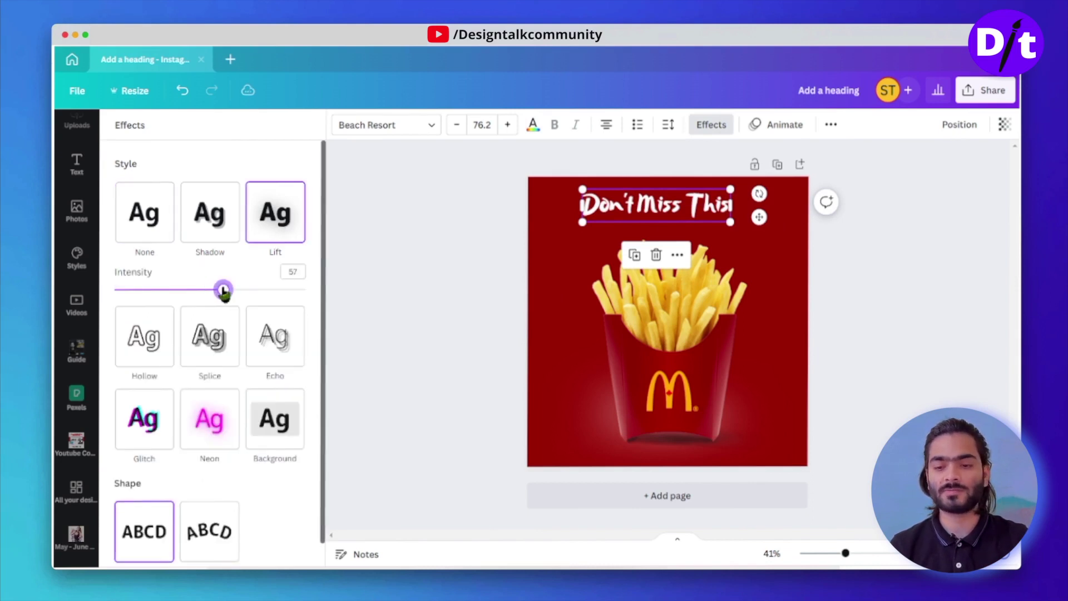
pyautogui.press('Escape')
pyautogui.scroll(2, 75, 234)
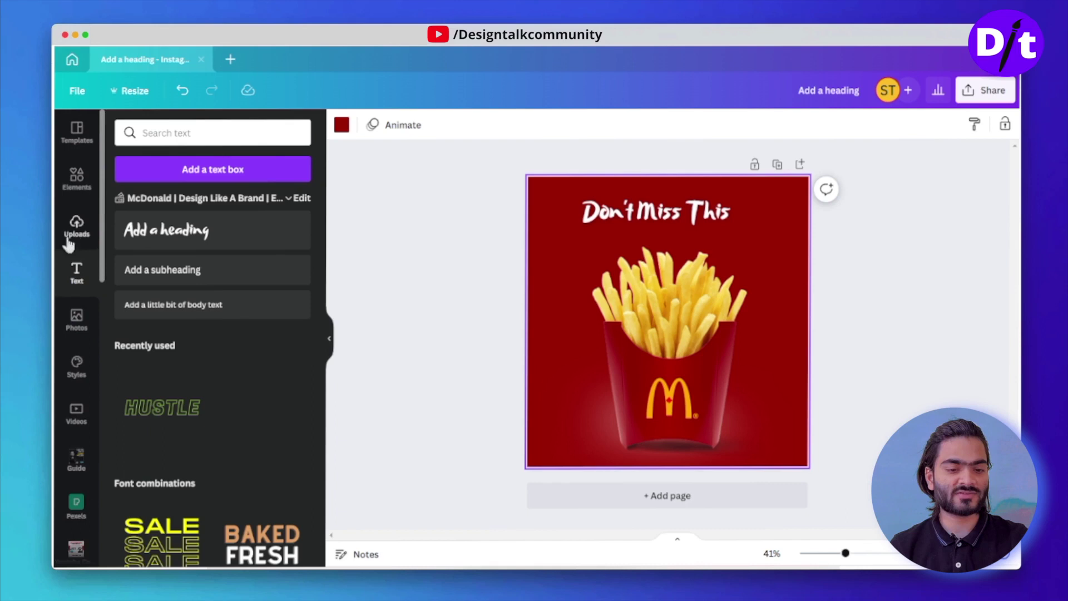
# - Search elements for 'arrow' and add the dashed curved arrow
pyautogui.click(79, 179)
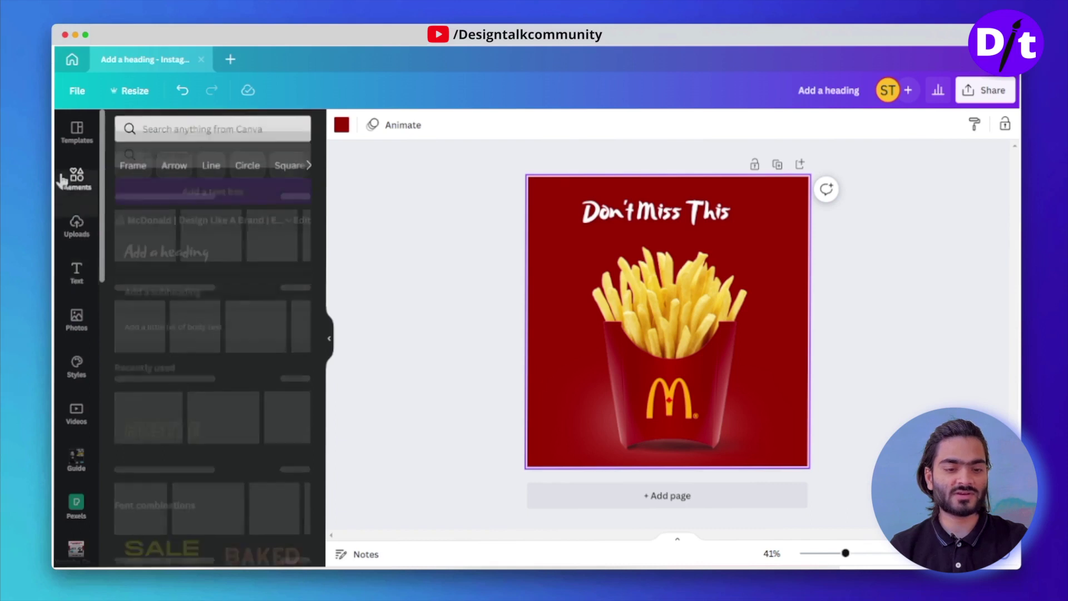
pyautogui.click(199, 132)
pyautogui.write('arrow')
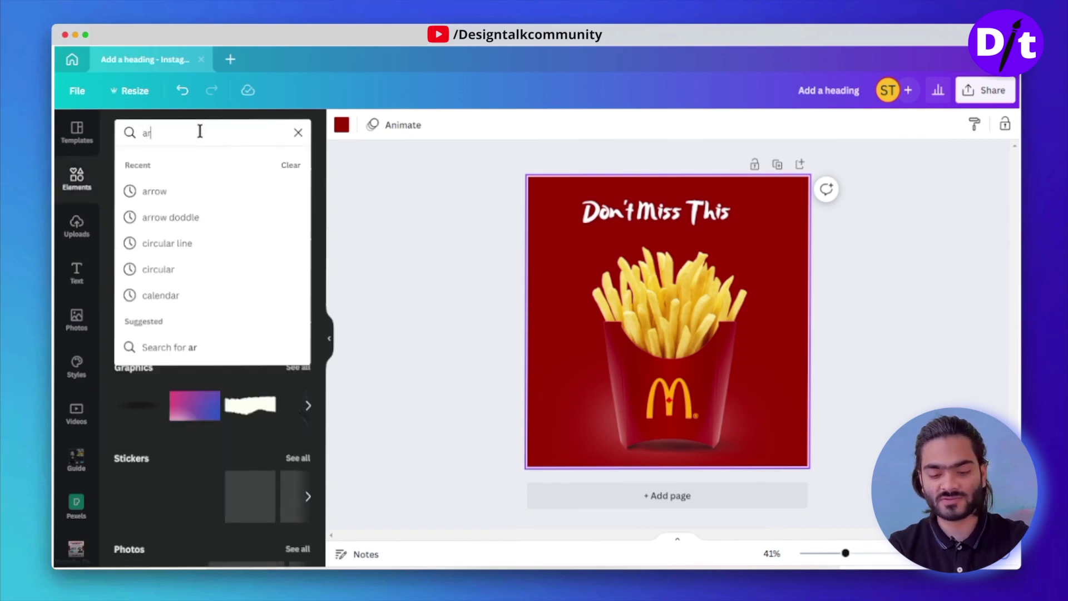
pyautogui.press('Return')
pyautogui.scroll(-6, 195, 358)
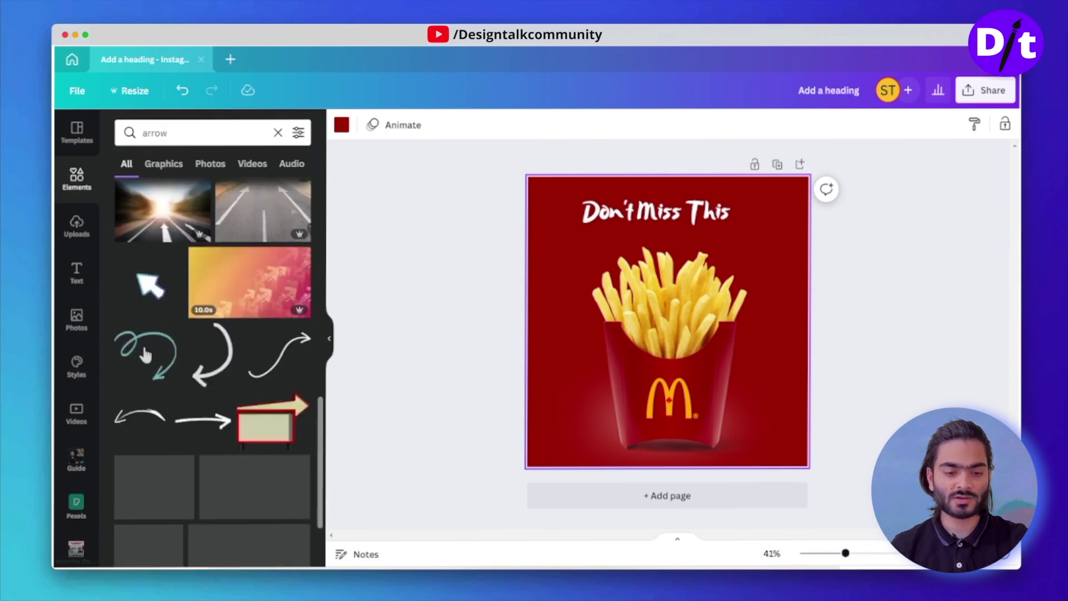
pyautogui.scroll(-10, 206, 352)
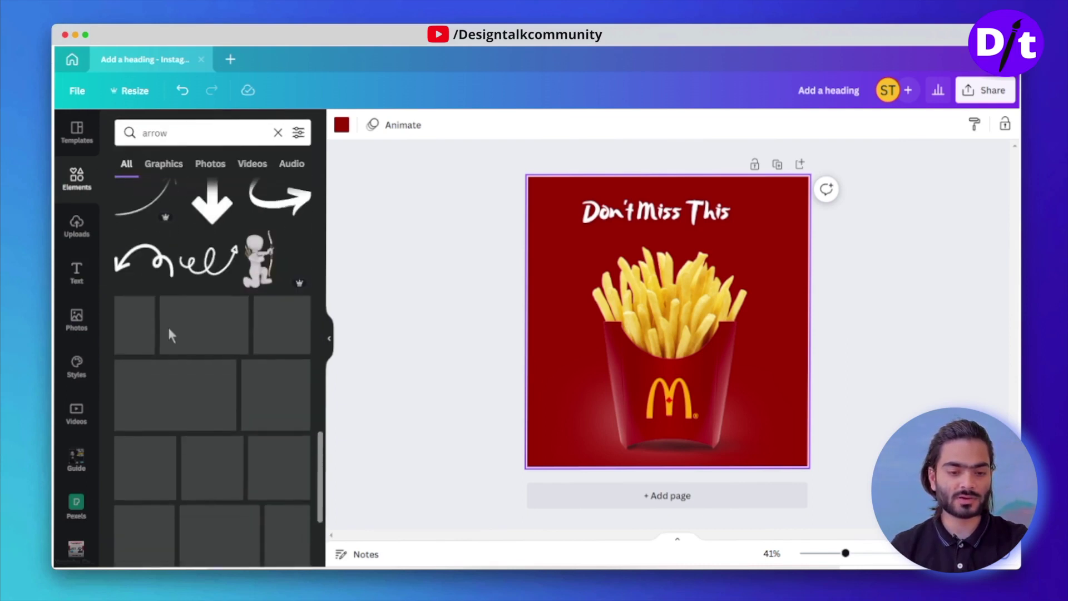
pyautogui.scroll(-2, 184, 301)
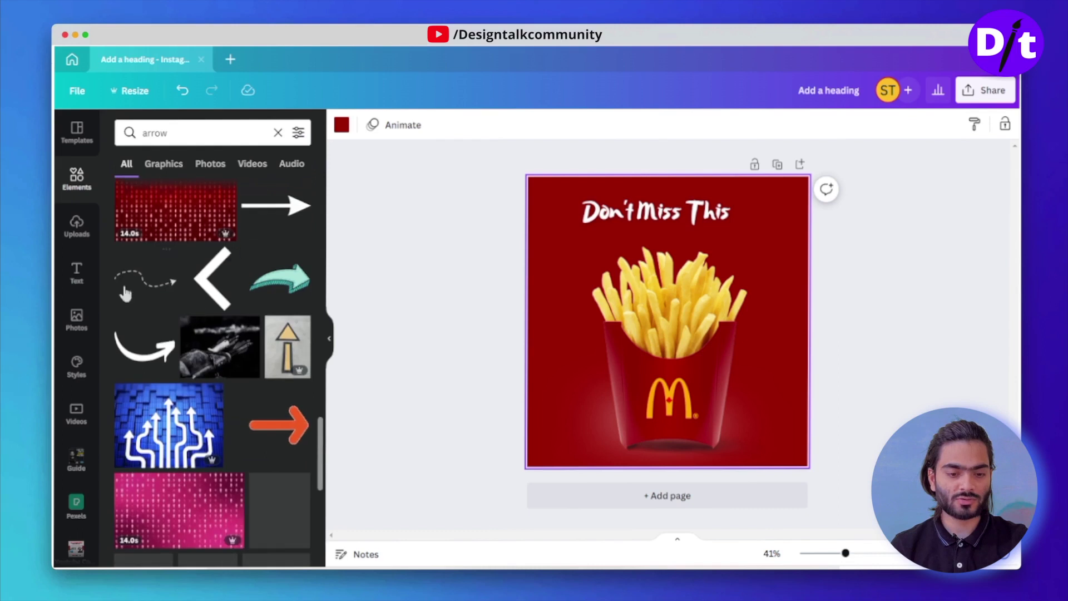
pyautogui.click(144, 287)
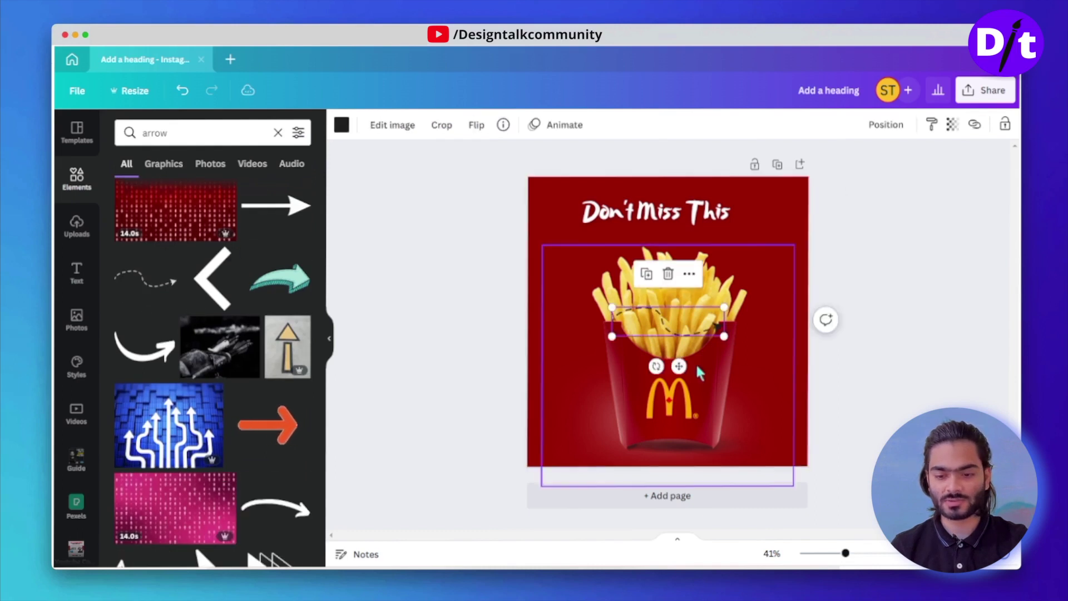
# - Rotate the dashed arrow to about 128°, then position and resize it below the heading
pyautogui.moveTo(575, 419); pyautogui.dragTo(563, 224)
pyautogui.click(693, 332)
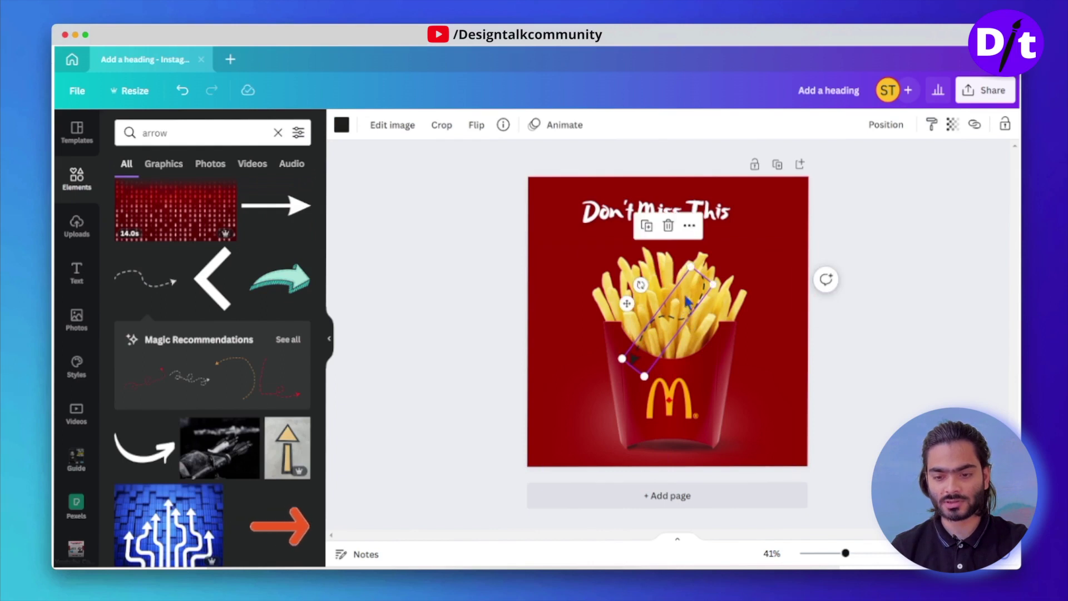
pyautogui.moveTo(687, 303); pyautogui.dragTo(697, 247)
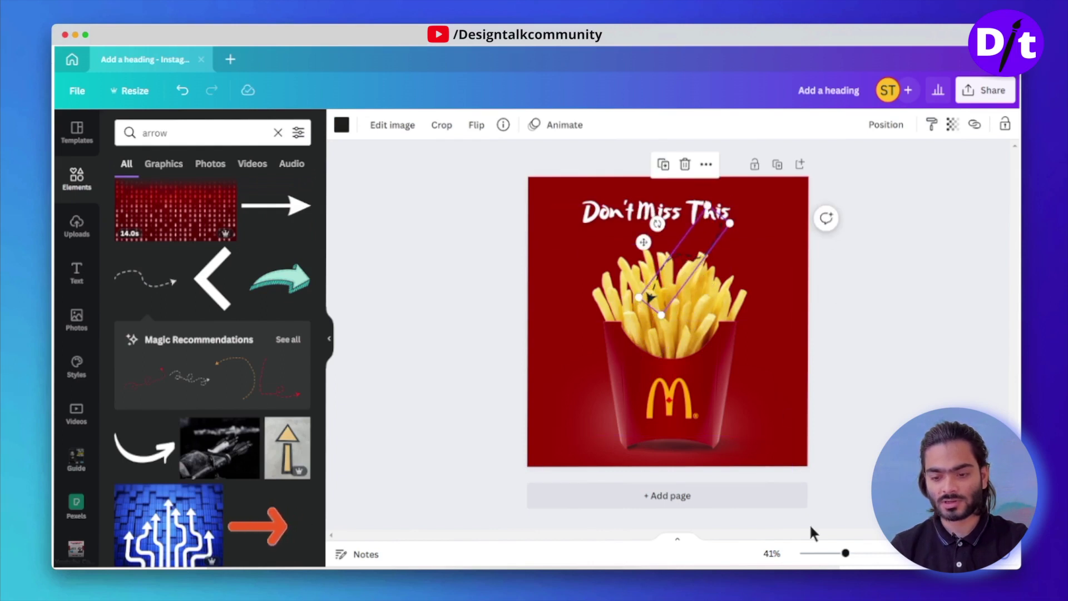
pyautogui.moveTo(860, 556); pyautogui.dragTo(874, 552)
pyautogui.scroll(3, 811, 436)
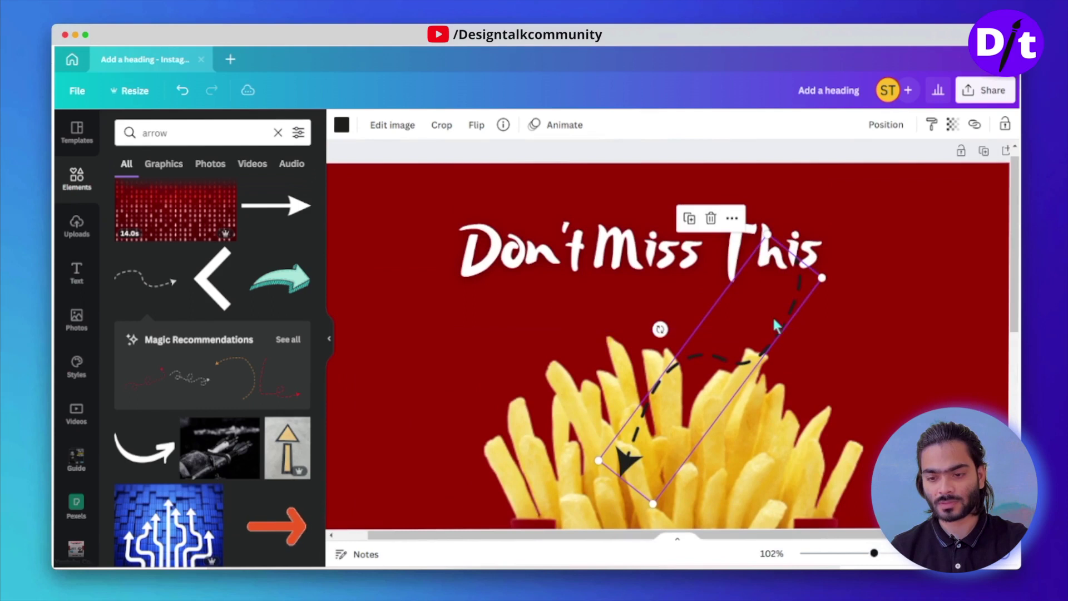
pyautogui.click(802, 286)
pyautogui.moveTo(780, 338); pyautogui.dragTo(794, 339)
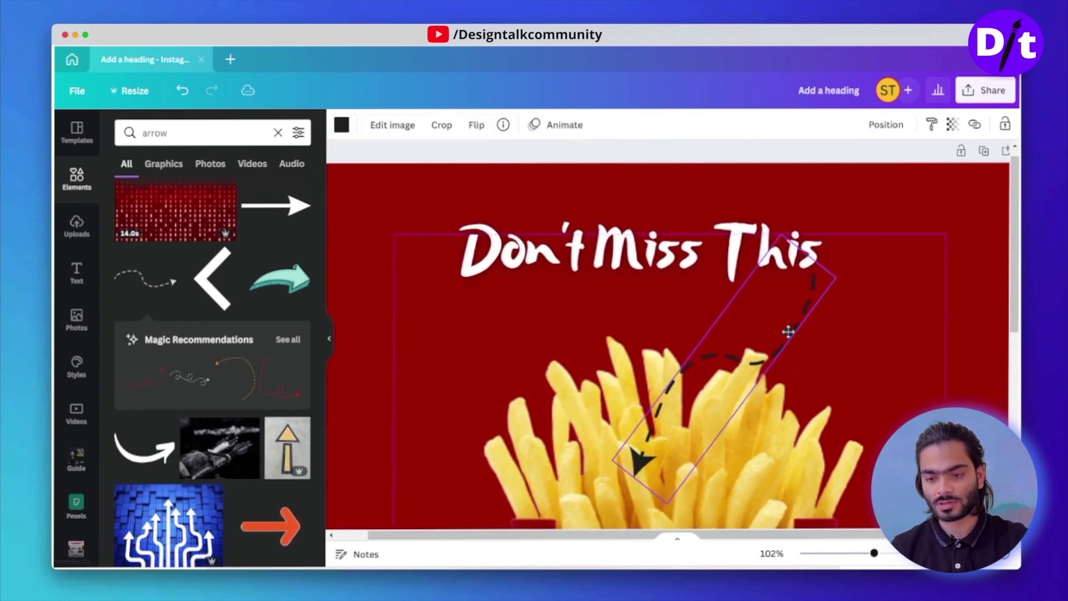
pyautogui.moveTo(612, 460); pyautogui.dragTo(511, 533)
pyautogui.scroll(-3, 880, 366)
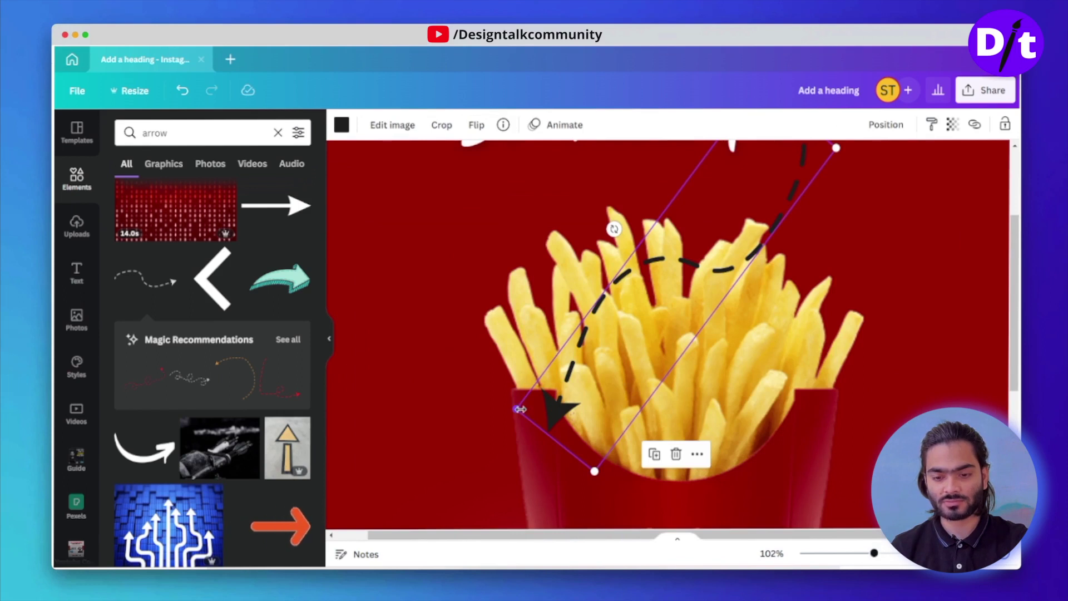
pyautogui.moveTo(519, 402); pyautogui.dragTo(581, 289)
pyautogui.scroll(3, 790, 292)
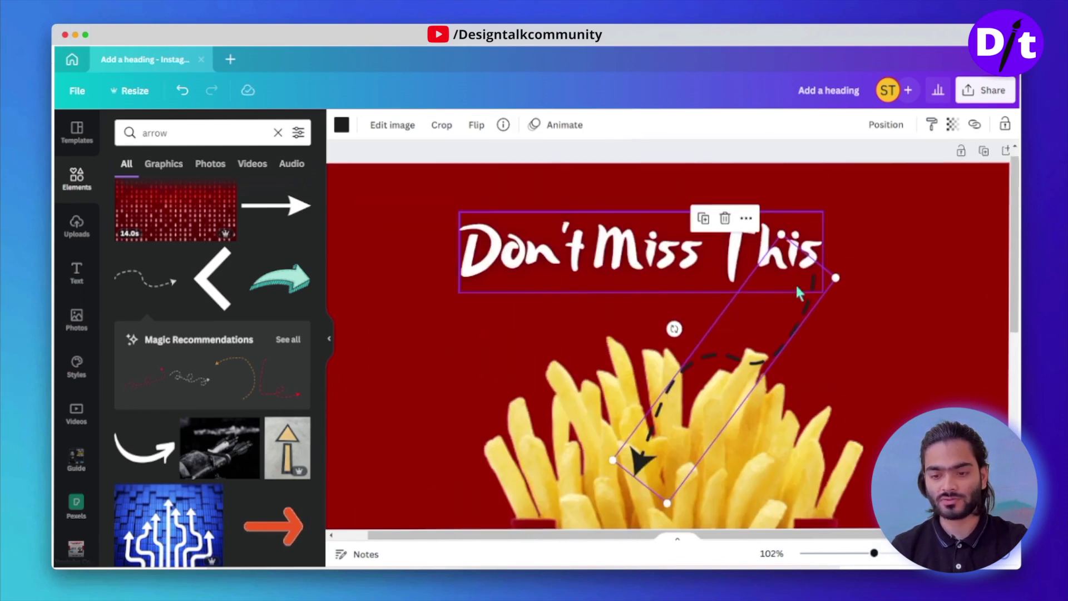
# - Colour the dashed arrow white and send it behind the fries
pyautogui.click(341, 126)
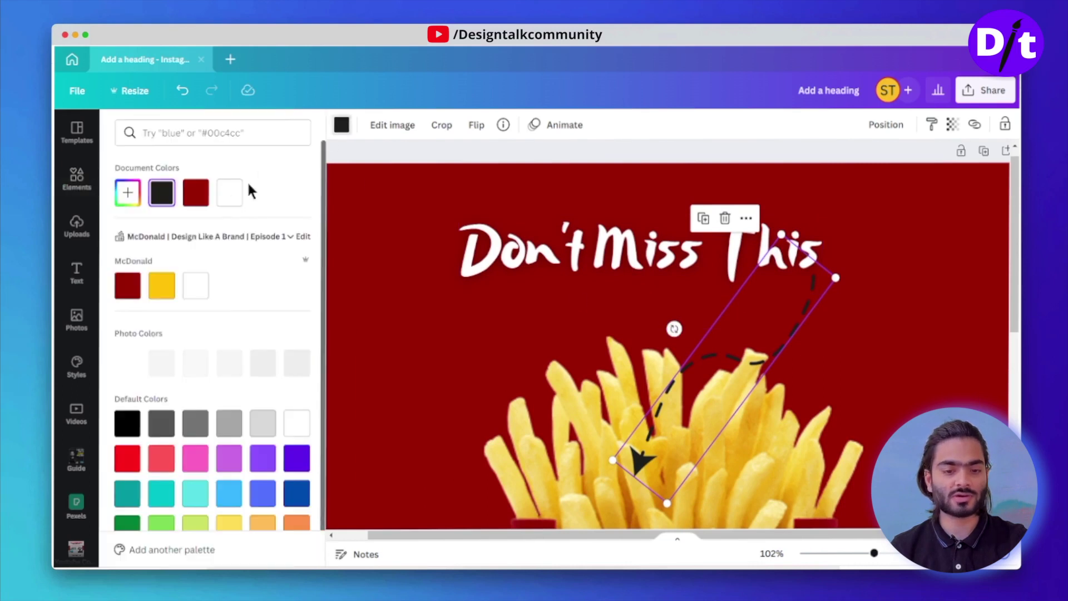
pyautogui.click(231, 192)
pyautogui.rightClick(815, 310)
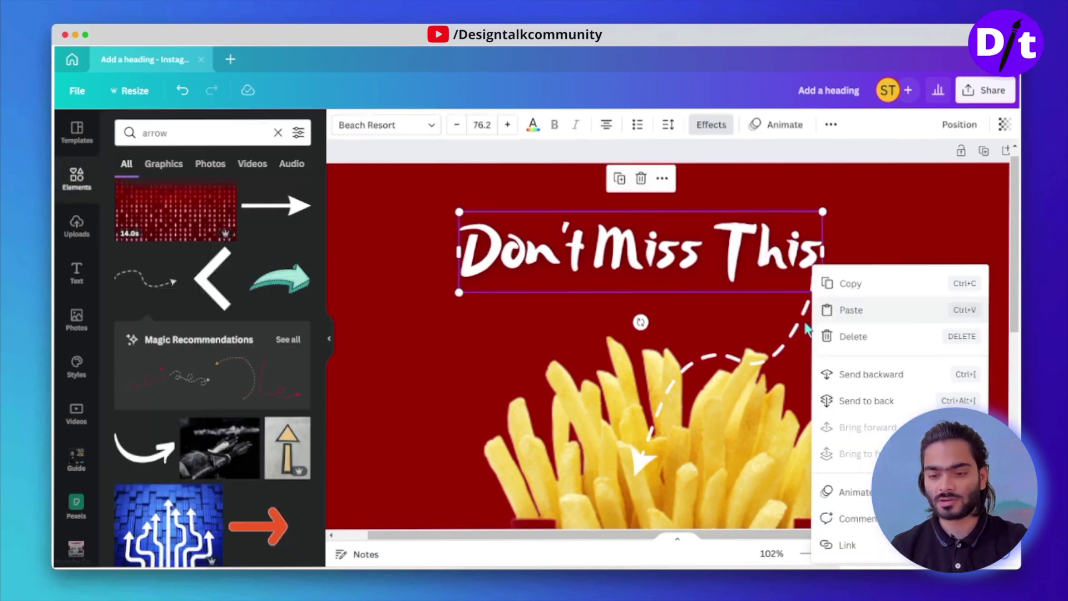
pyautogui.click(795, 327)
pyautogui.click(792, 329)
pyautogui.rightClick(793, 328)
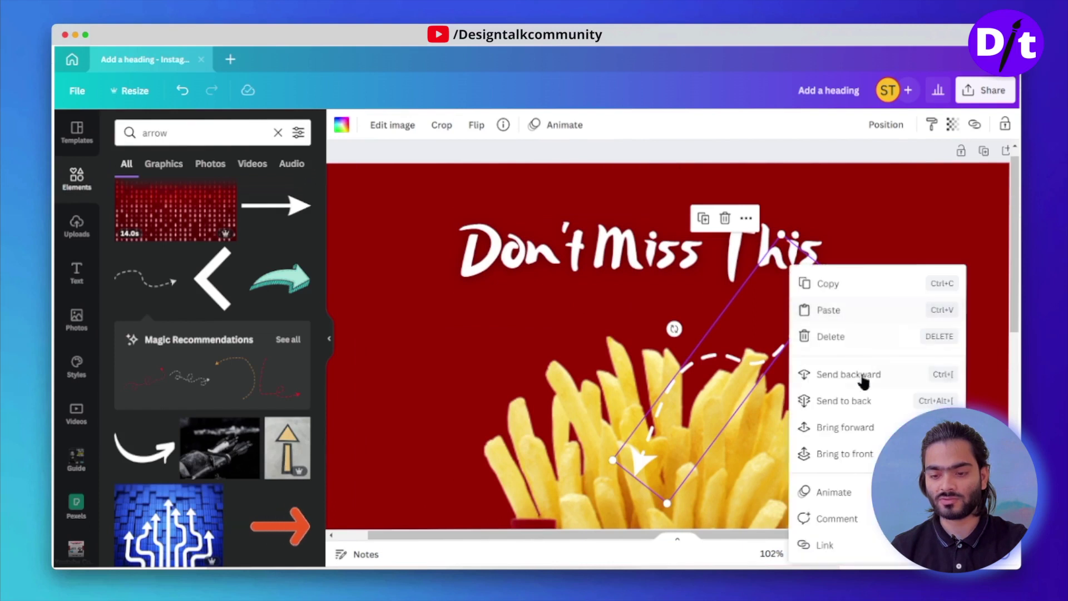
pyautogui.click(856, 400)
pyautogui.scroll(-3, 856, 393)
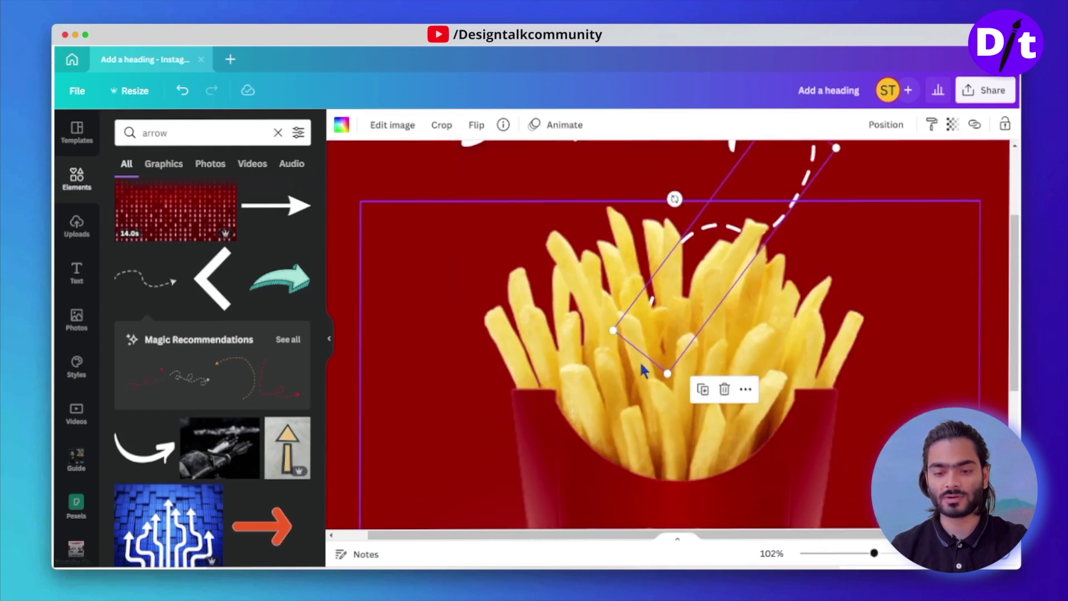
pyautogui.scroll(3, 958, 250)
pyautogui.click(958, 251)
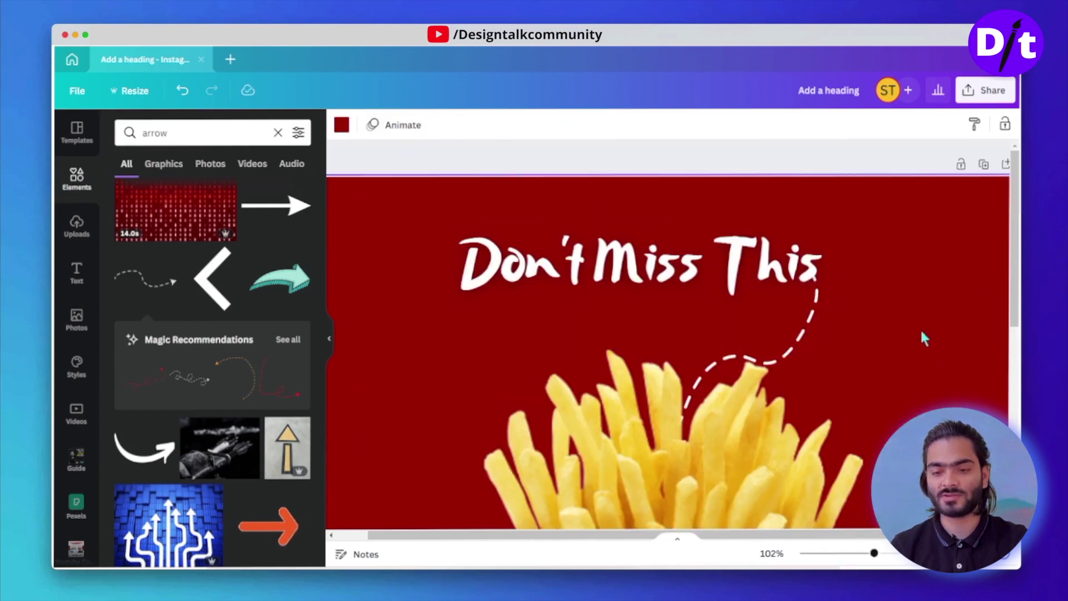
pyautogui.moveTo(874, 552); pyautogui.dragTo(852, 554)
# - Search elements for 'doodle line' and add the triangle-burst doodle
pyautogui.click(934, 360)
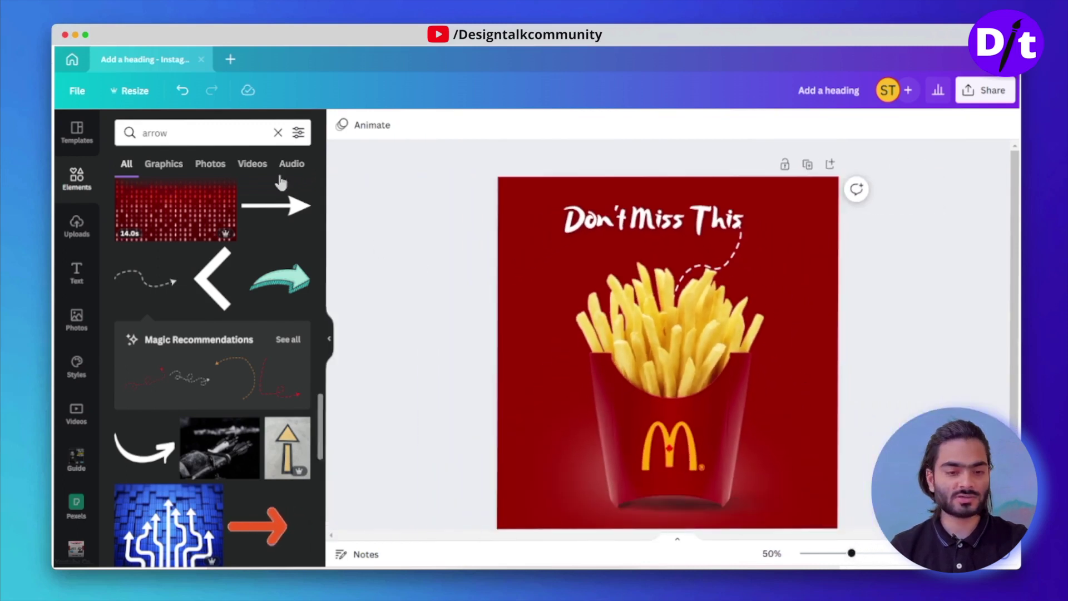
pyautogui.click(171, 133)
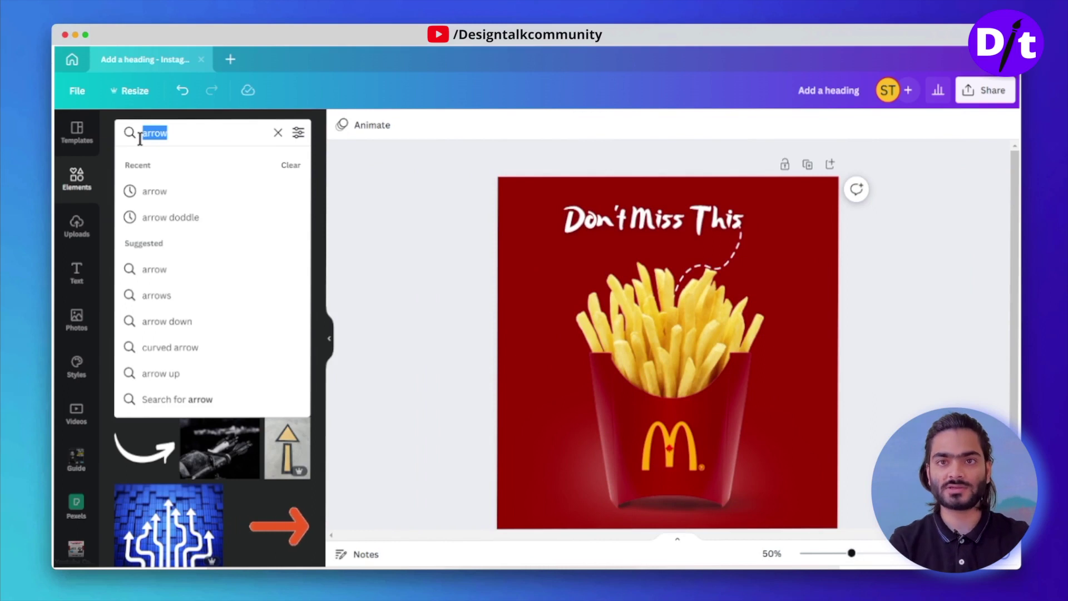
pyautogui.write('dood')
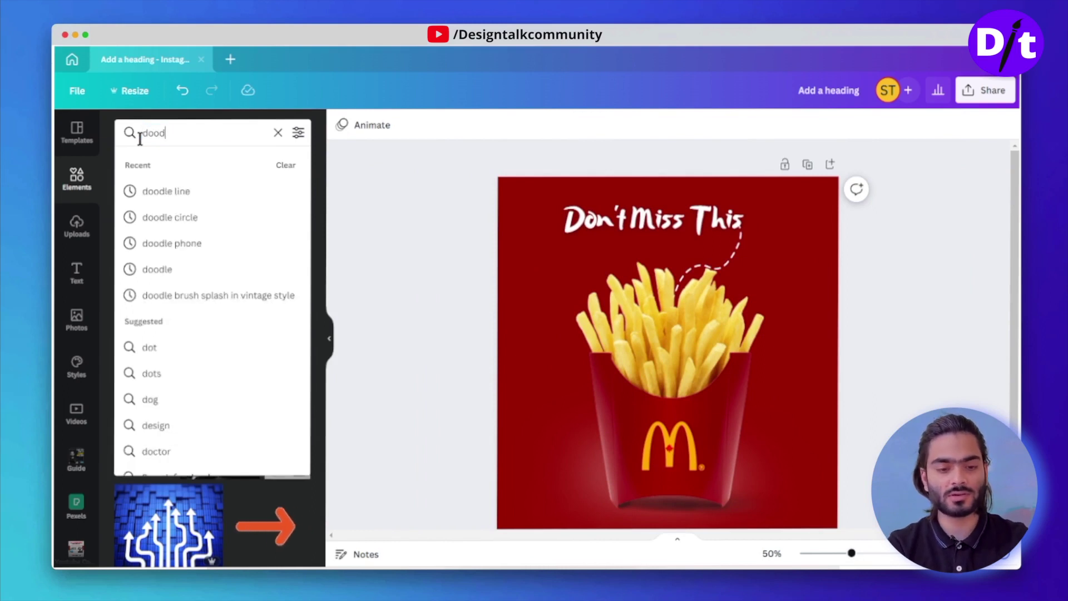
pyautogui.write('le line')
pyautogui.press('Return')
pyautogui.scroll(-5, 244, 377)
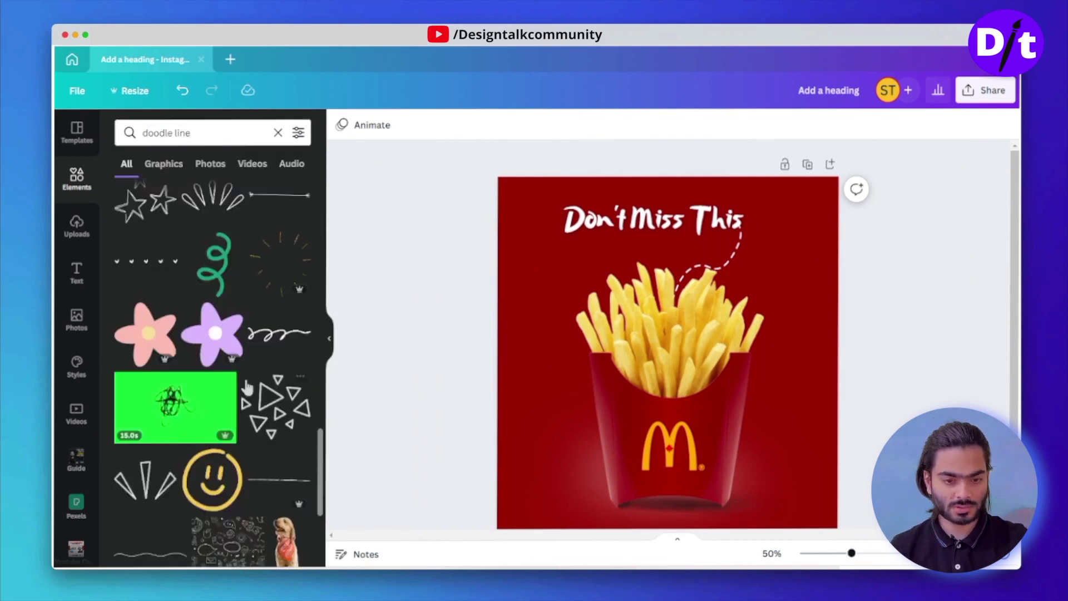
pyautogui.scroll(3, 244, 377)
pyautogui.scroll(-6, 245, 377)
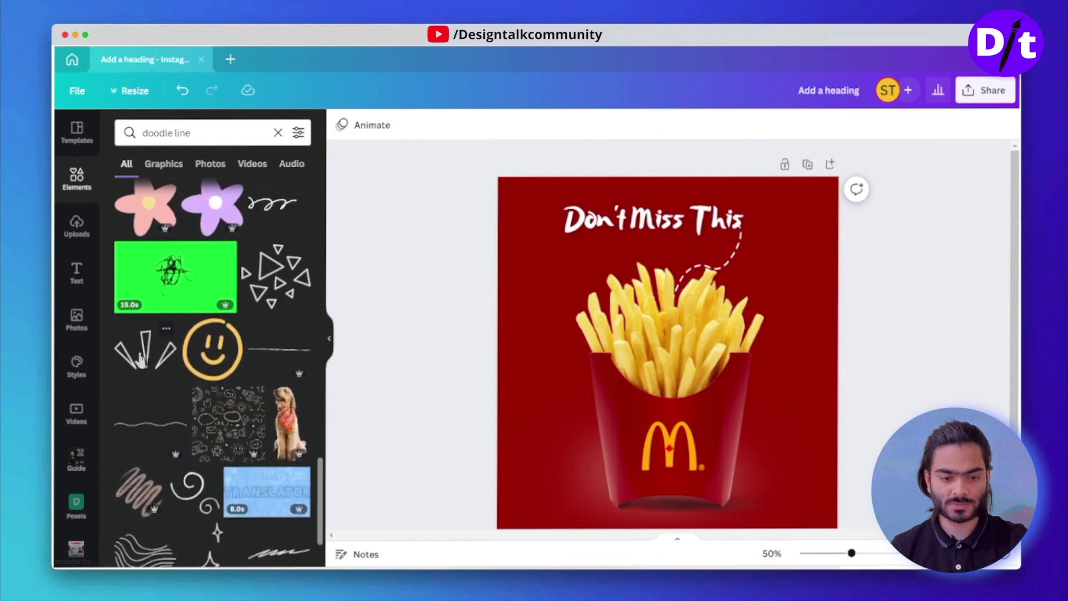
pyautogui.click(140, 358)
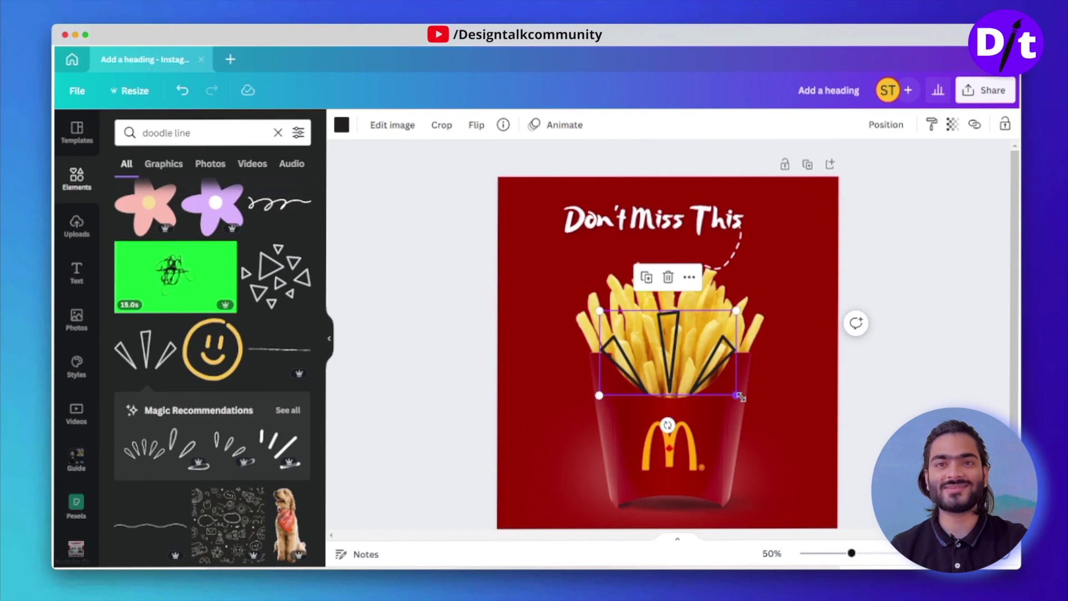
# - Shrink and tilt the triangle doodle above the heading and make it white
pyautogui.moveTo(741, 396)
pyautogui.mouseDown()
pyautogui.moveTo(726, 373)
pyautogui.moveTo(654, 333)
pyautogui.mouseUp()
pyautogui.press('super+z')
pyautogui.click(725, 372)
pyautogui.moveTo(625, 373)
pyautogui.mouseDown()
pyautogui.moveTo(640, 373)
pyautogui.moveTo(630, 312)
pyautogui.moveTo(570, 197)
pyautogui.moveTo(544, 191)
pyautogui.moveTo(551, 197)
pyautogui.mouseUp()
pyautogui.click(564, 178)
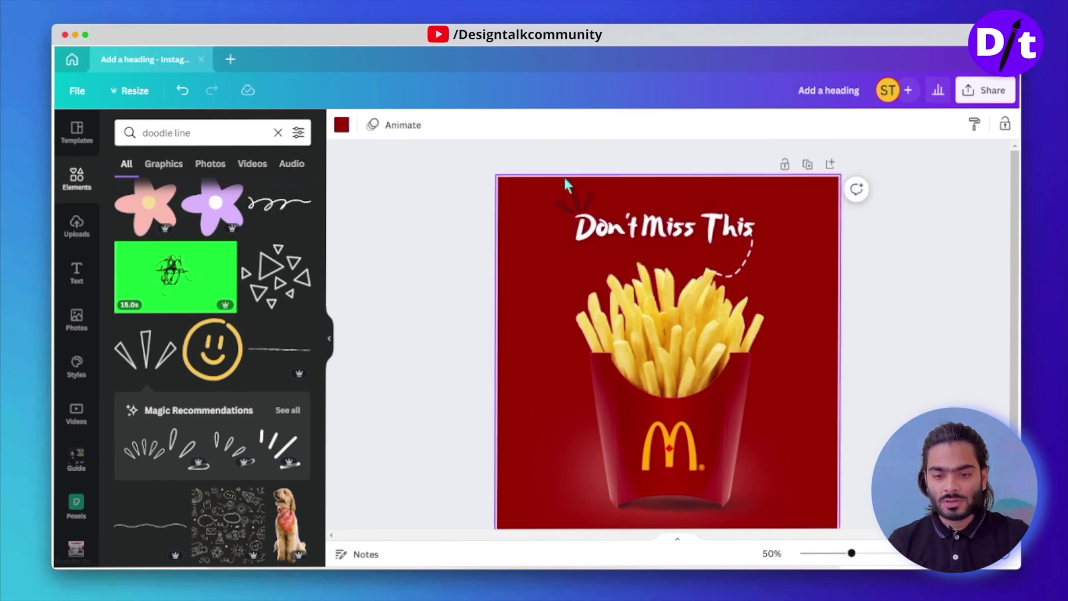
pyautogui.click(573, 217)
pyautogui.click(341, 127)
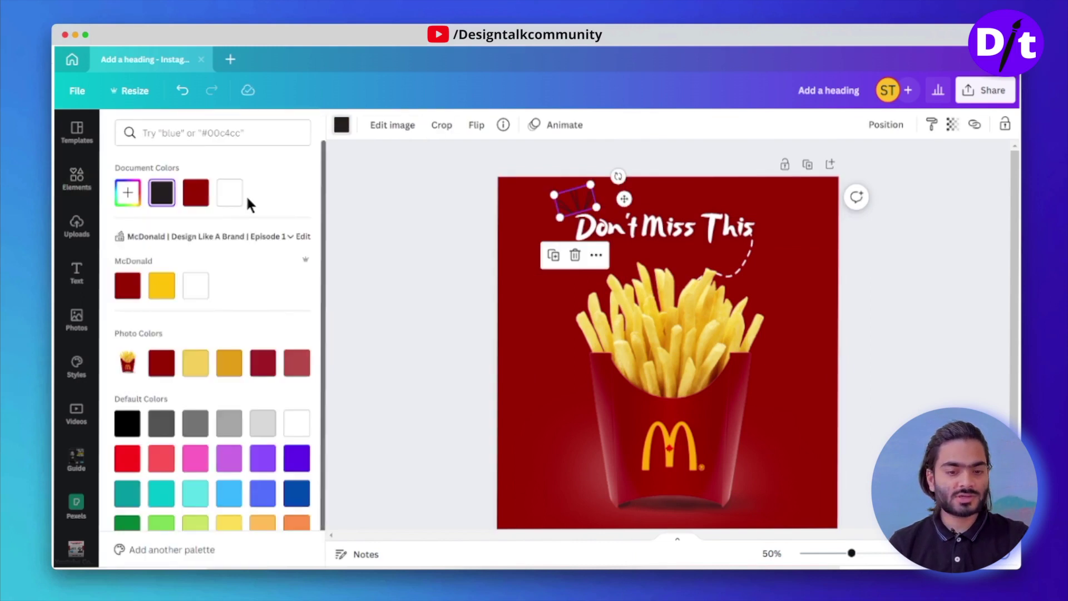
pyautogui.click(236, 206)
pyautogui.click(422, 205)
# - Select all design elements together and shift them slightly right
pyautogui.moveTo(421, 204); pyautogui.dragTo(829, 515)
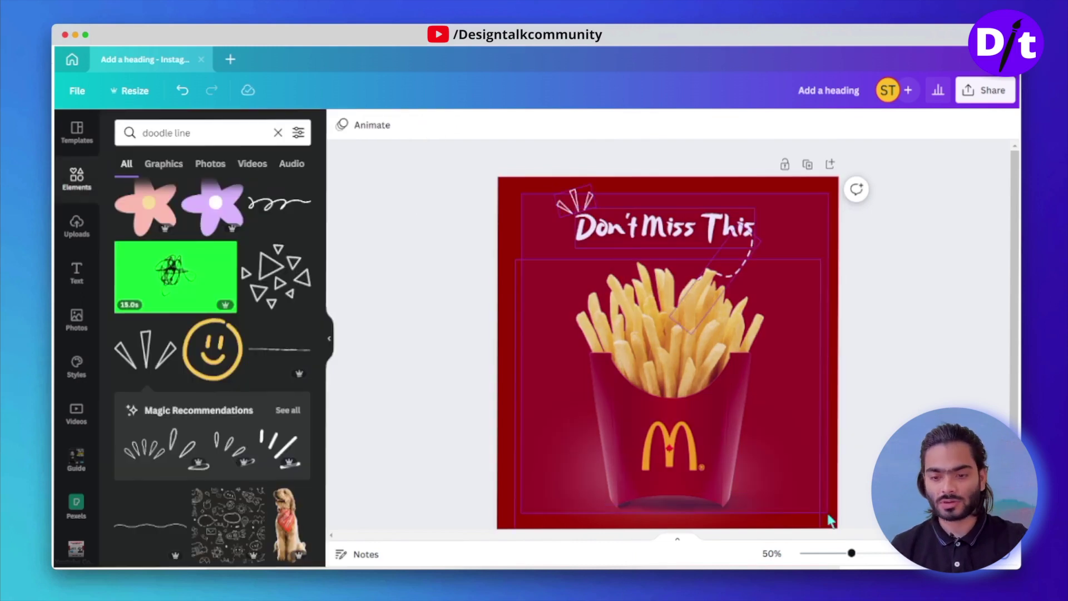
pyautogui.moveTo(748, 417); pyautogui.dragTo(756, 417)
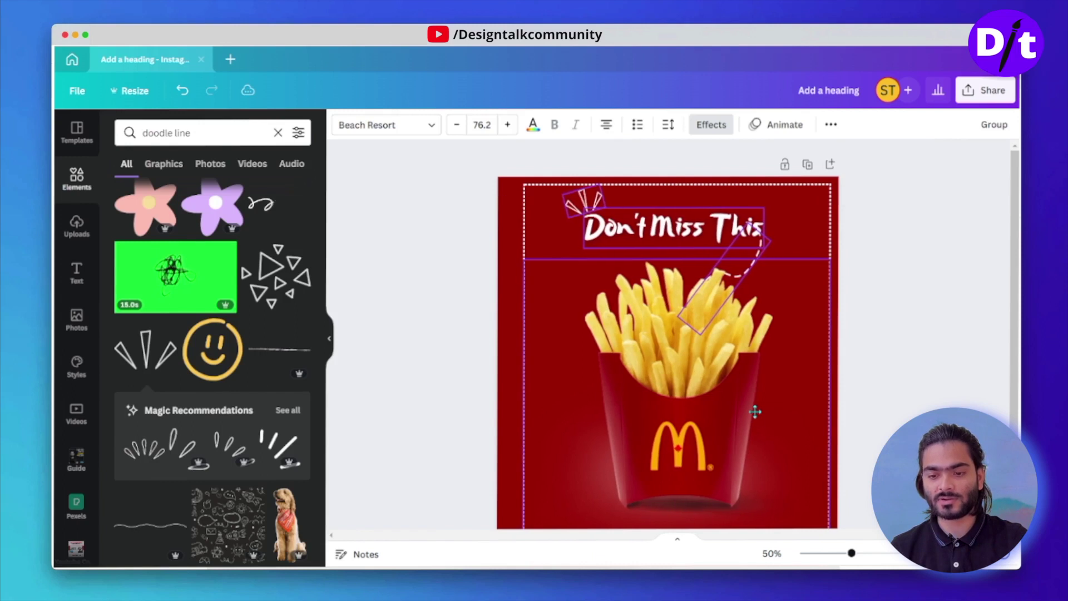
pyautogui.click(946, 381)
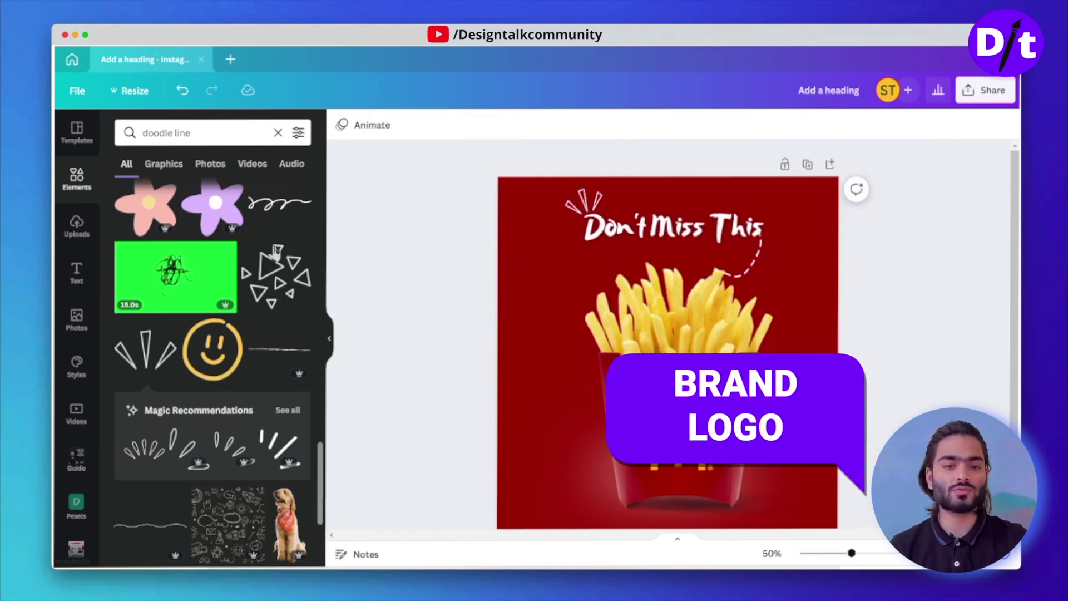
pyautogui.click(212, 131)
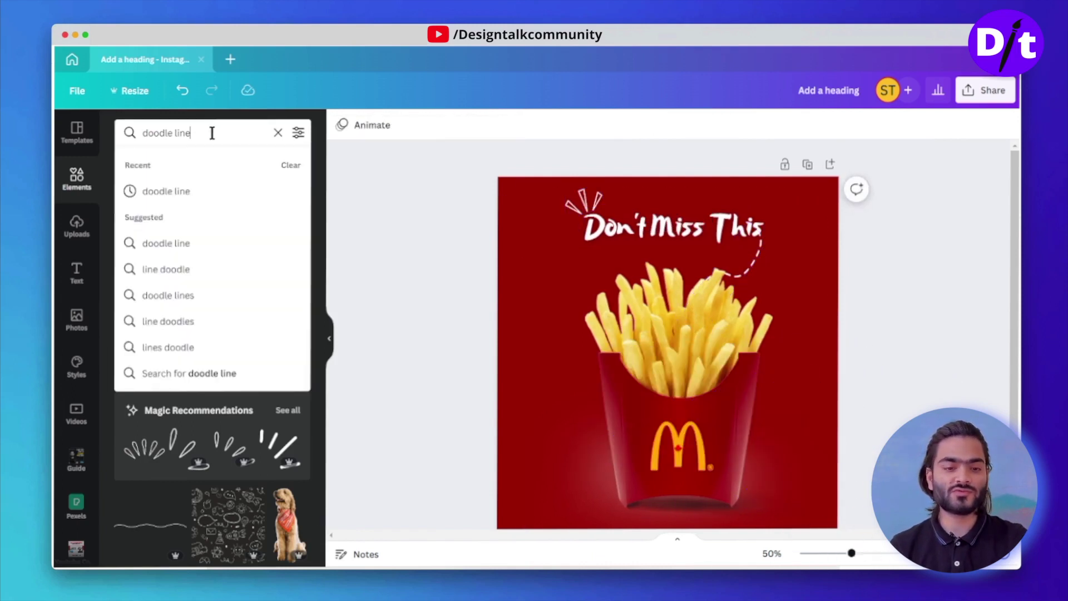
# - Replace the 'doodle line' query with the recent 'mcdonalds logo' element search
pyautogui.moveTo(212, 131); pyautogui.dragTo(108, 141)
pyautogui.write('m')
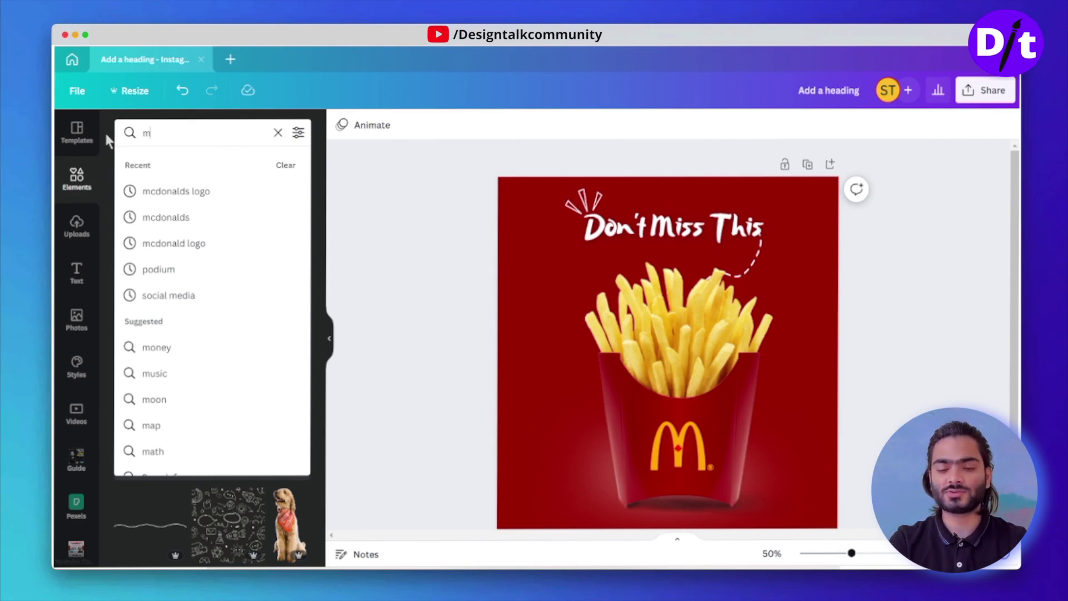
pyautogui.press('BackSpace')
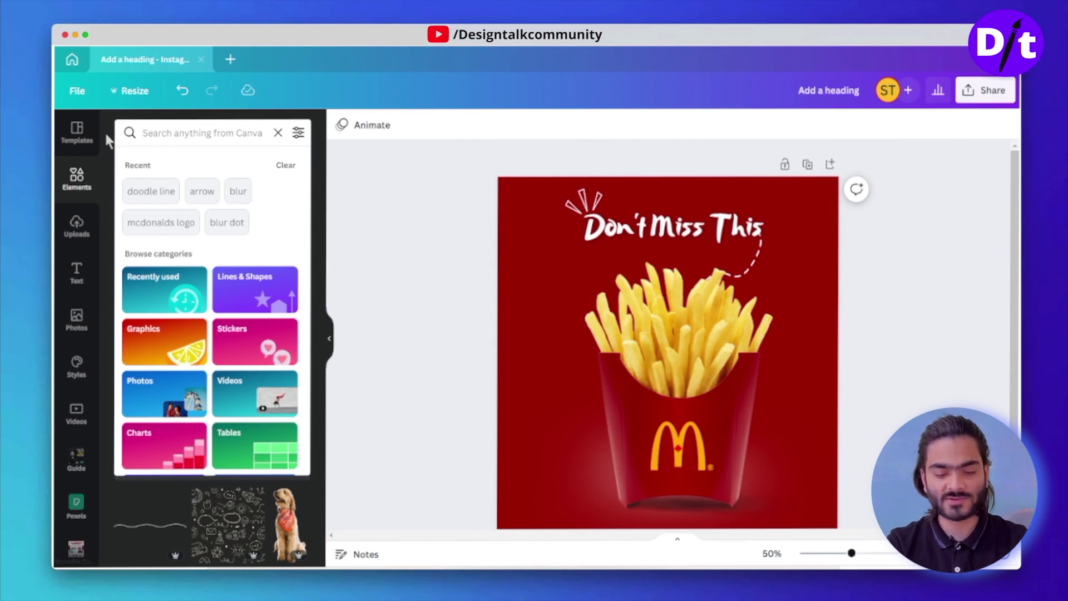
pyautogui.write('m')
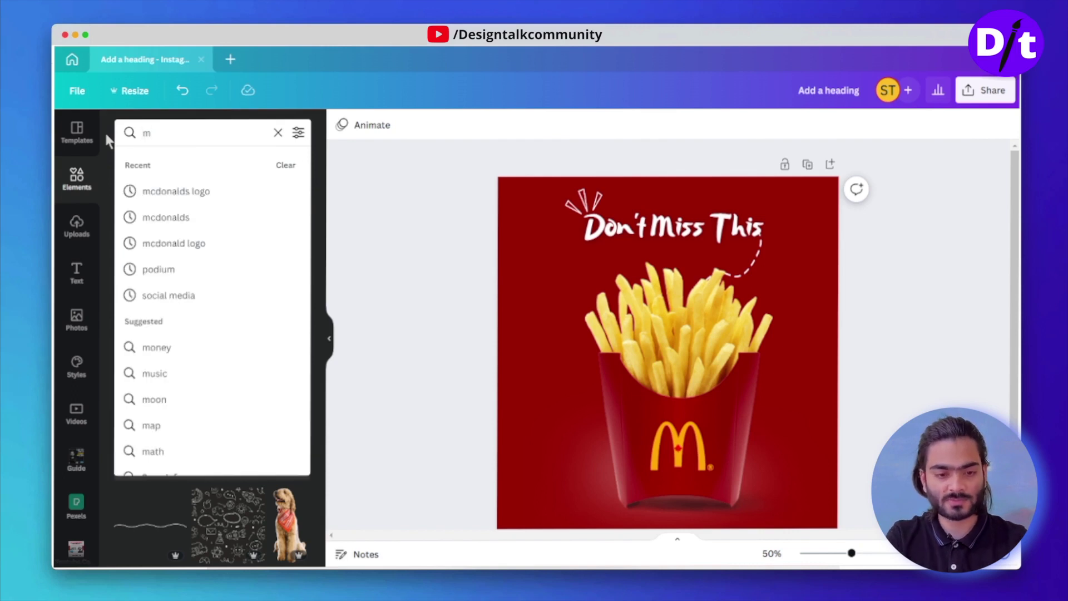
pyautogui.press('Down')
pyautogui.press('Return')
# - Add the yellow M logo, shrink it small and place it in the top-left corner
pyautogui.click(146, 217)
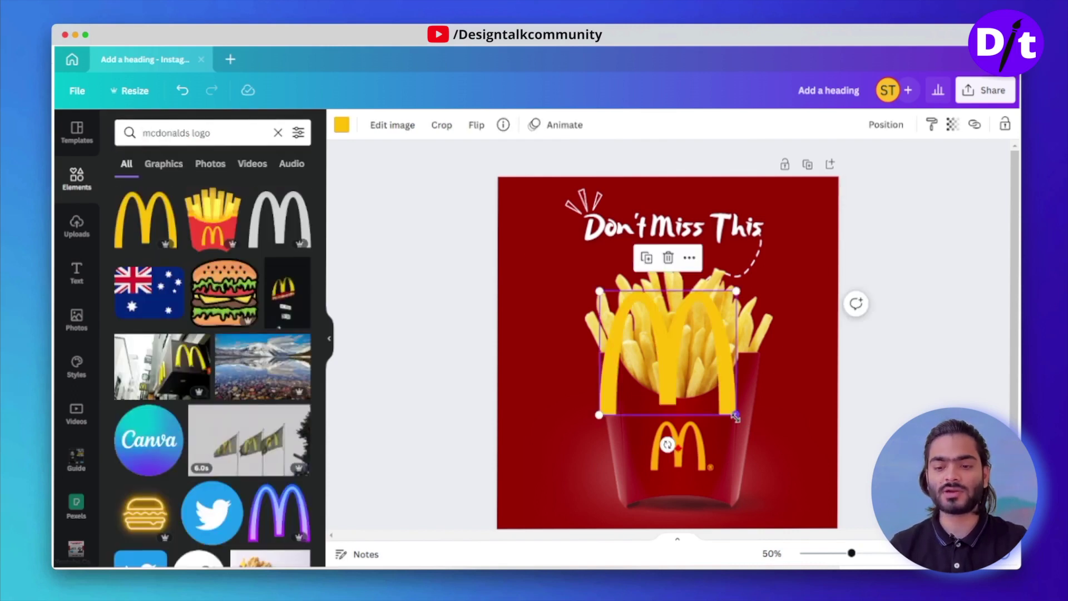
pyautogui.moveTo(740, 423); pyautogui.dragTo(539, 214)
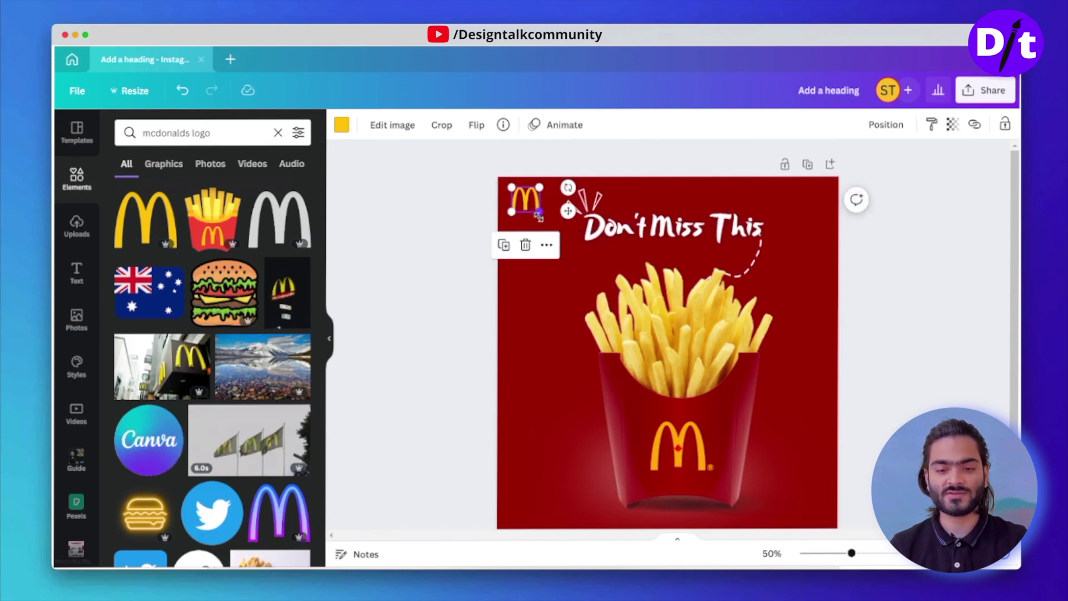
pyautogui.scroll(-2, 431, 222)
pyautogui.scroll(2, 432, 222)
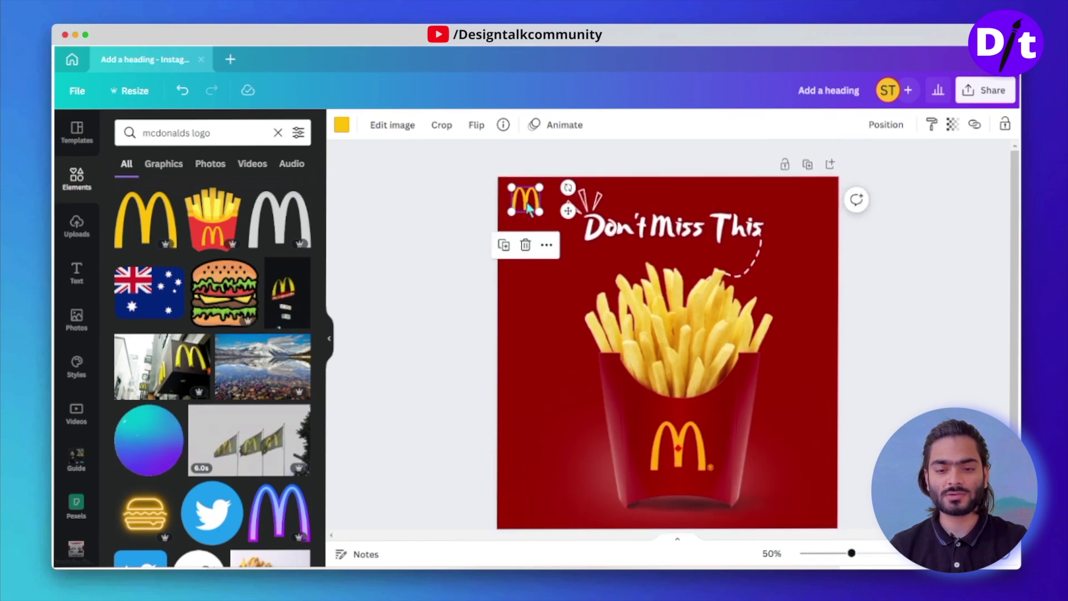
pyautogui.moveTo(528, 209)
pyautogui.mouseDown()
pyautogui.moveTo(523, 201)
pyautogui.moveTo(525, 210)
pyautogui.mouseUp()
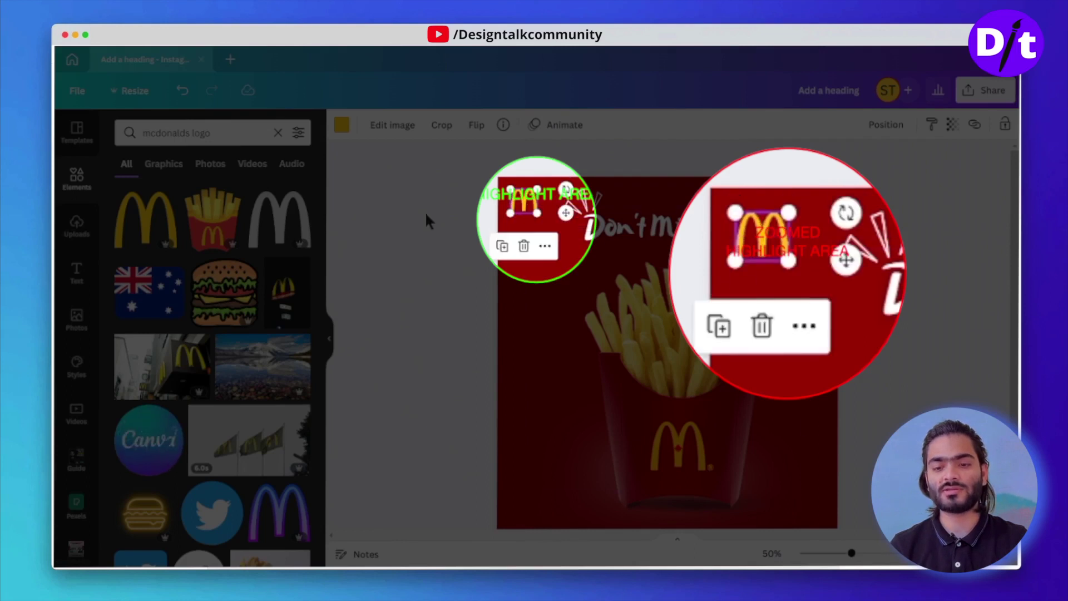
pyautogui.click(426, 216)
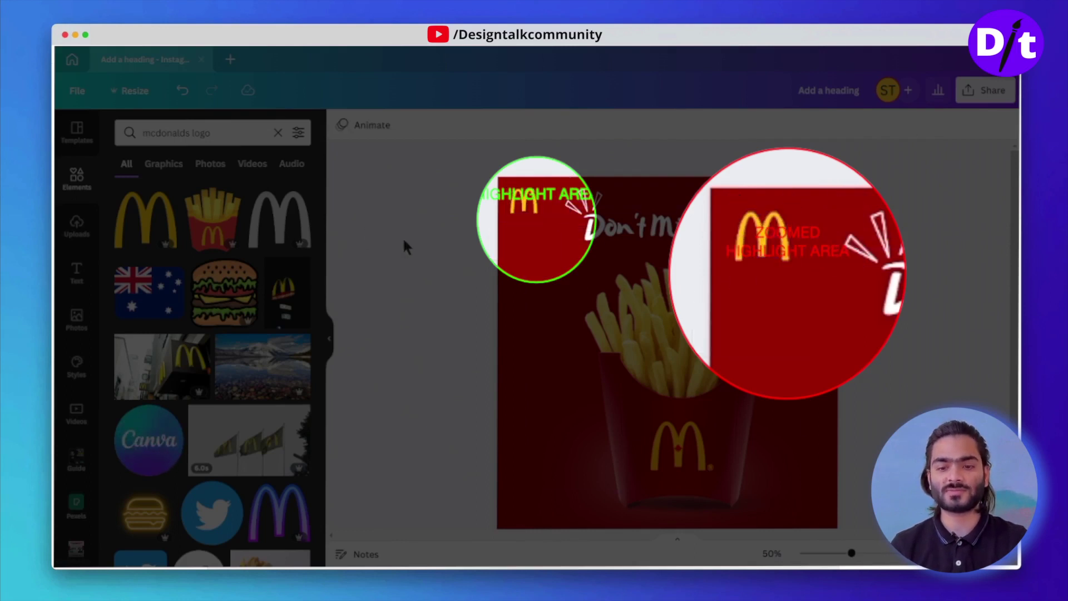
pyautogui.scroll(-1, 402, 236)
pyautogui.scroll(1, 523, 210)
pyautogui.click(528, 202)
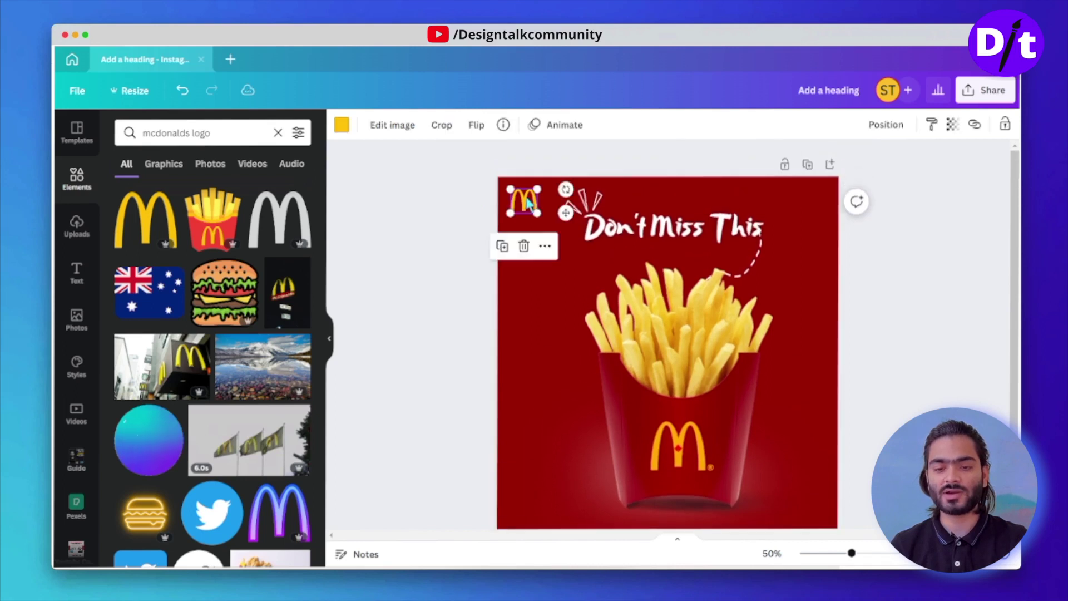
# - Move the heading, spark doodle, dashed arrow and fries slightly right as a group
pyautogui.moveTo(561, 187)
pyautogui.mouseDown()
pyautogui.moveTo(755, 380)
pyautogui.moveTo(745, 379)
pyautogui.moveTo(757, 379)
pyautogui.mouseUp()
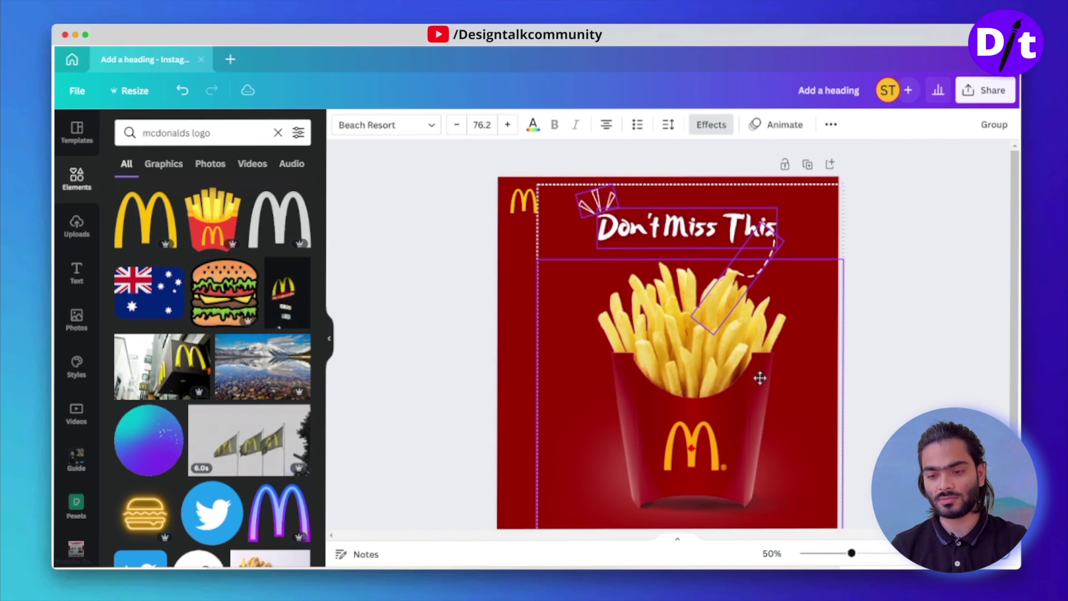
pyautogui.click(920, 329)
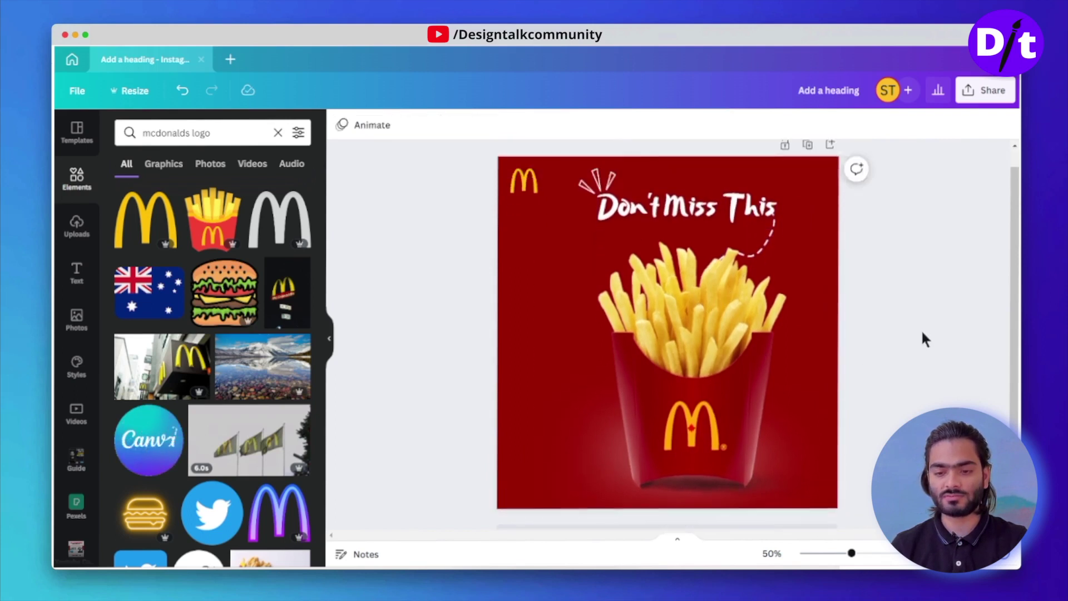
pyautogui.moveTo(925, 509)
pyautogui.mouseDown()
pyautogui.moveTo(589, 233)
pyautogui.moveTo(581, 194)
pyautogui.mouseUp()
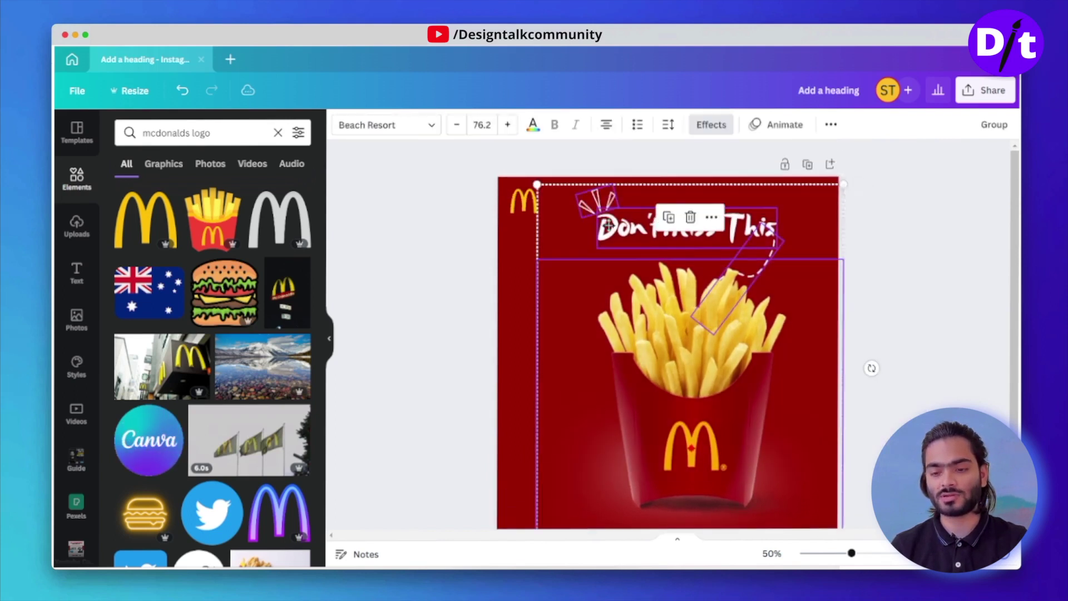
pyautogui.click(950, 249)
pyautogui.scroll(-2, 950, 249)
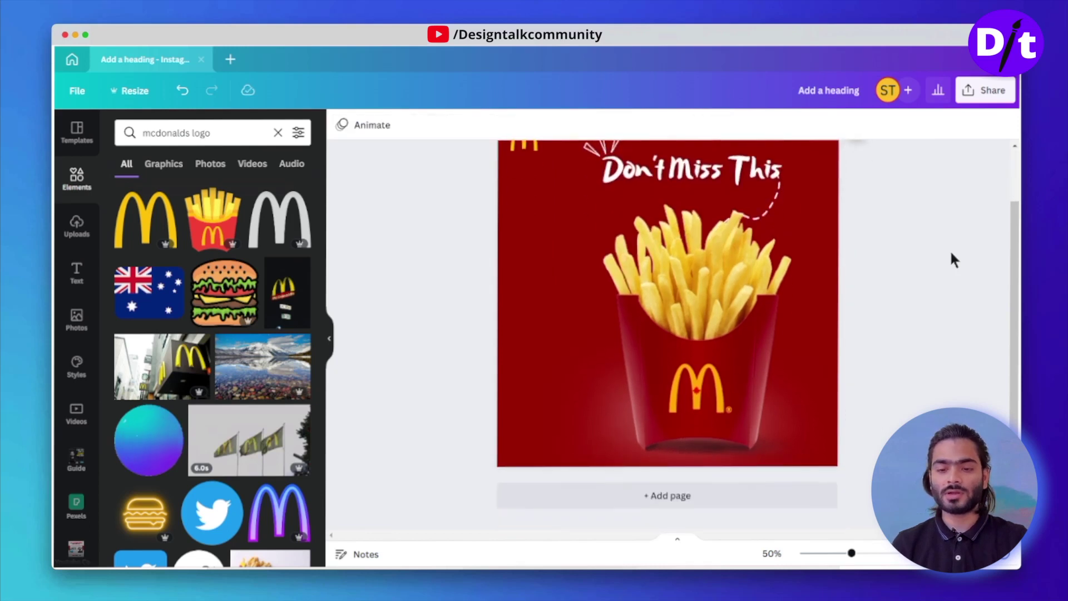
pyautogui.scroll(2, 886, 362)
pyautogui.moveTo(899, 493)
pyautogui.mouseDown()
pyautogui.moveTo(634, 248)
pyautogui.moveTo(611, 206)
pyautogui.mouseUp()
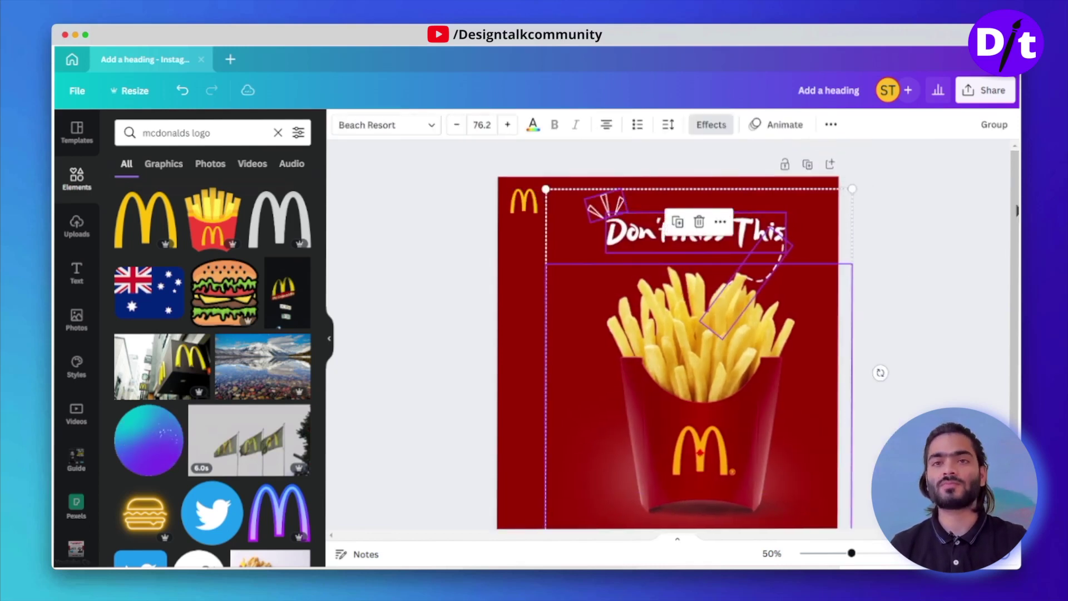
pyautogui.click(1012, 214)
pyautogui.scroll(-2, 549, 228)
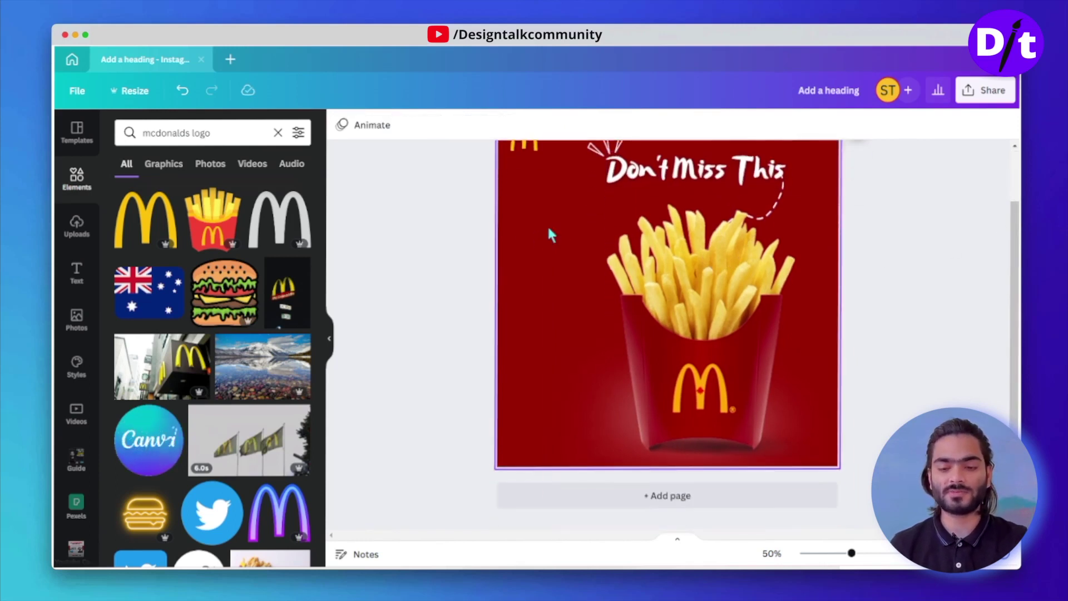
pyautogui.scroll(2, 556, 245)
pyautogui.click(530, 233)
pyautogui.scroll(-2, 581, 392)
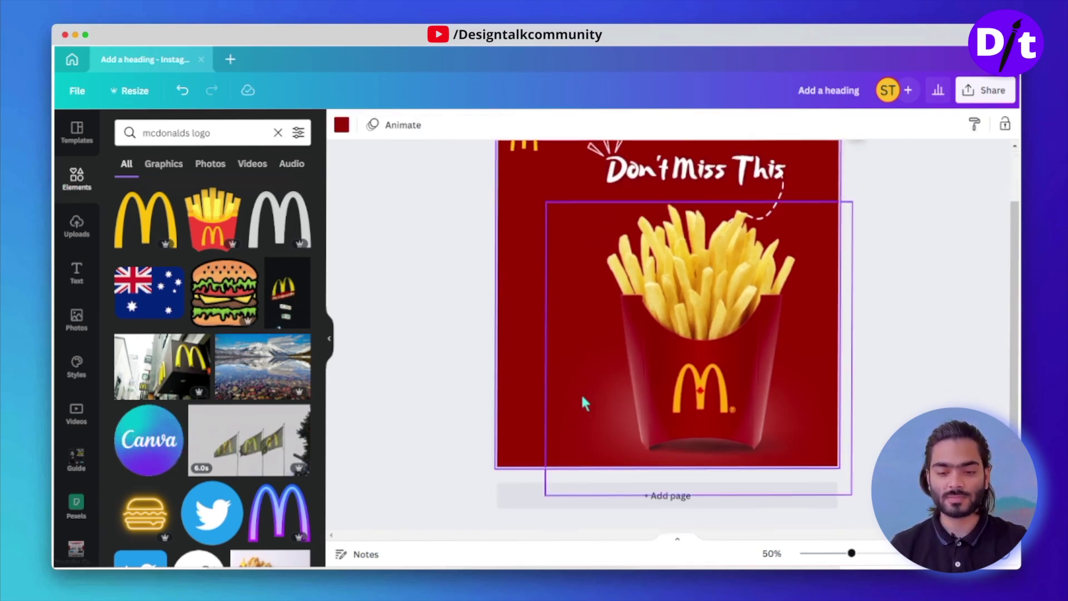
# - Add Page 2 with a centred square containing the text 'Order Now !!'
pyautogui.click(638, 500)
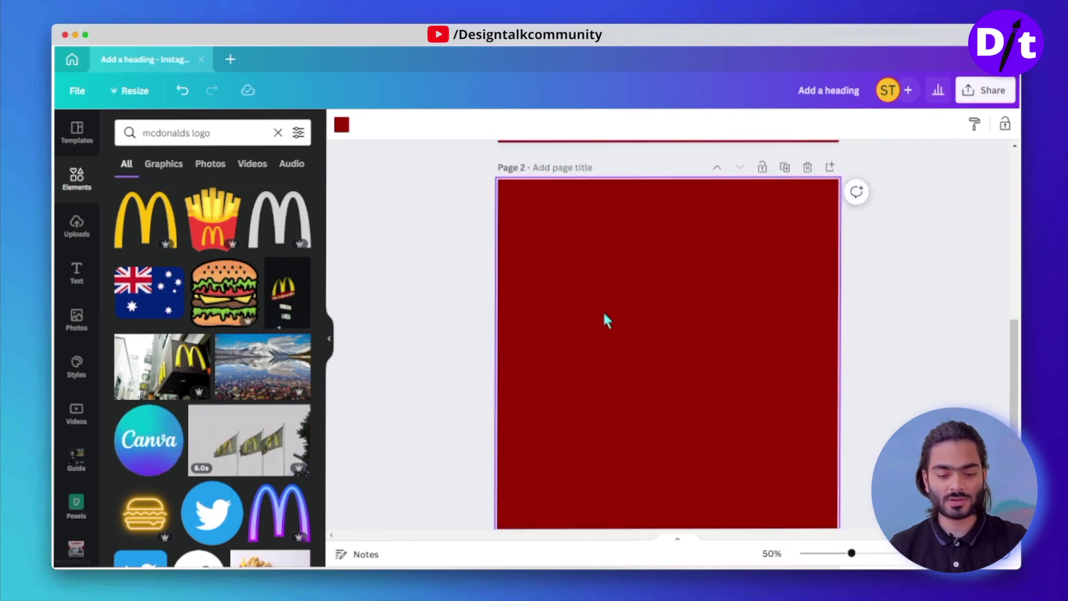
pyautogui.press('r')
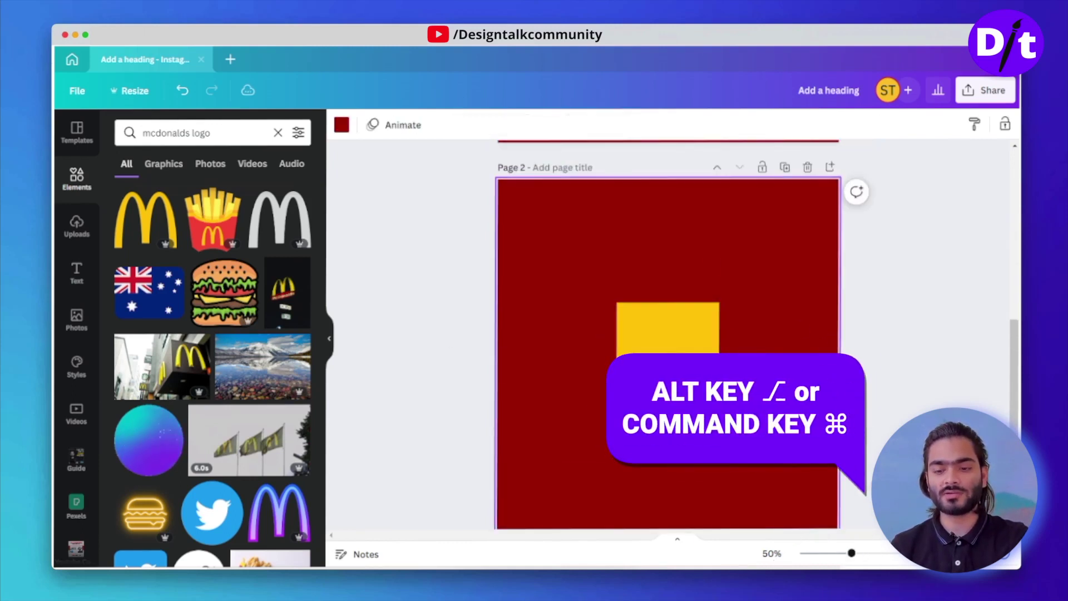
pyautogui.moveTo(673, 346); pyautogui.dragTo(682, 347)
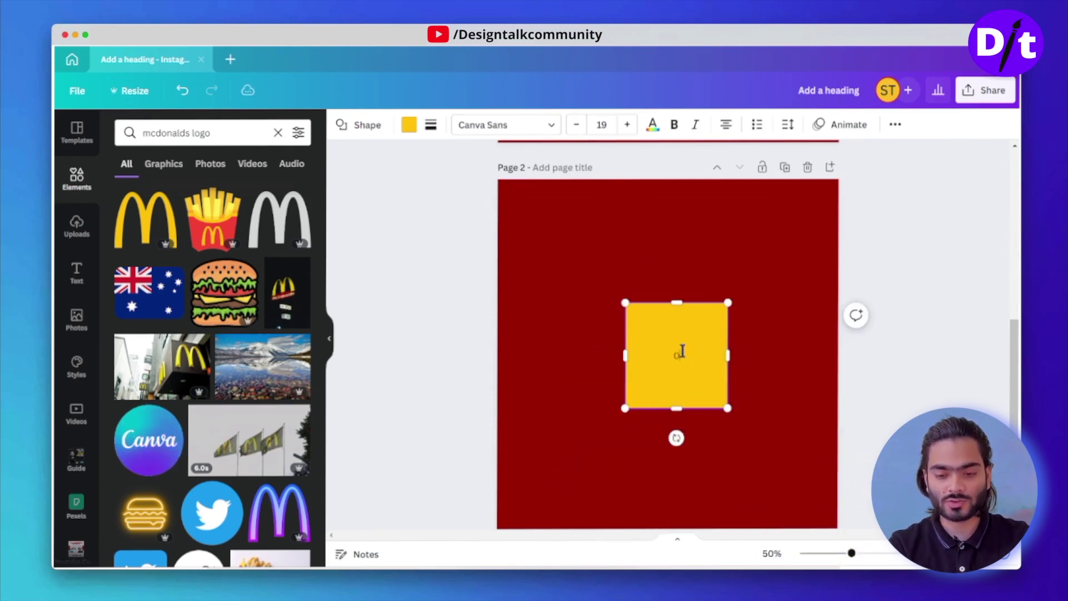
pyautogui.write('oa')
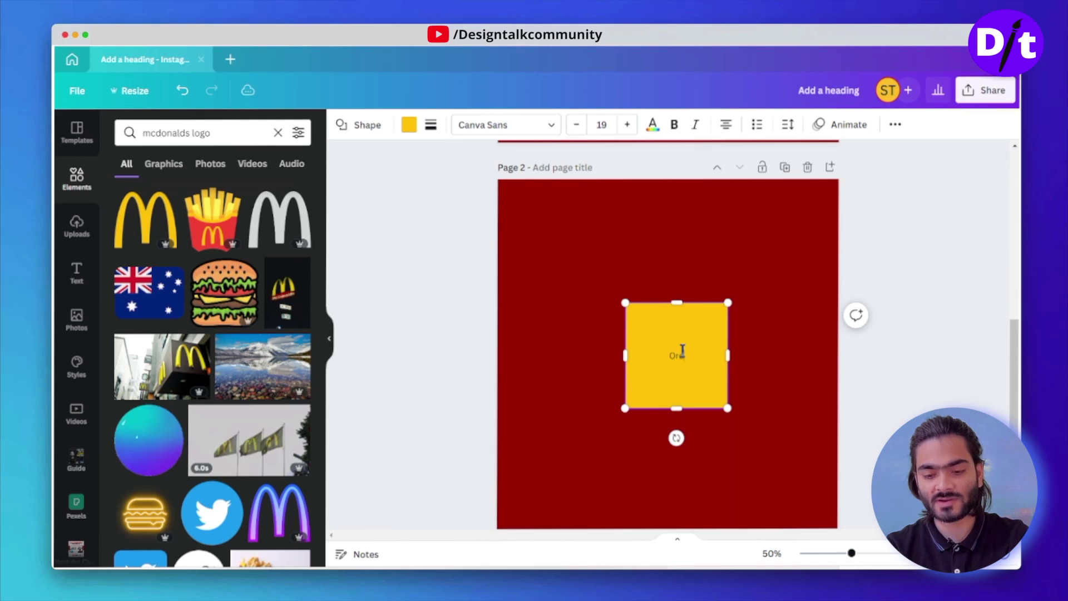
pyautogui.write('der Now !!')
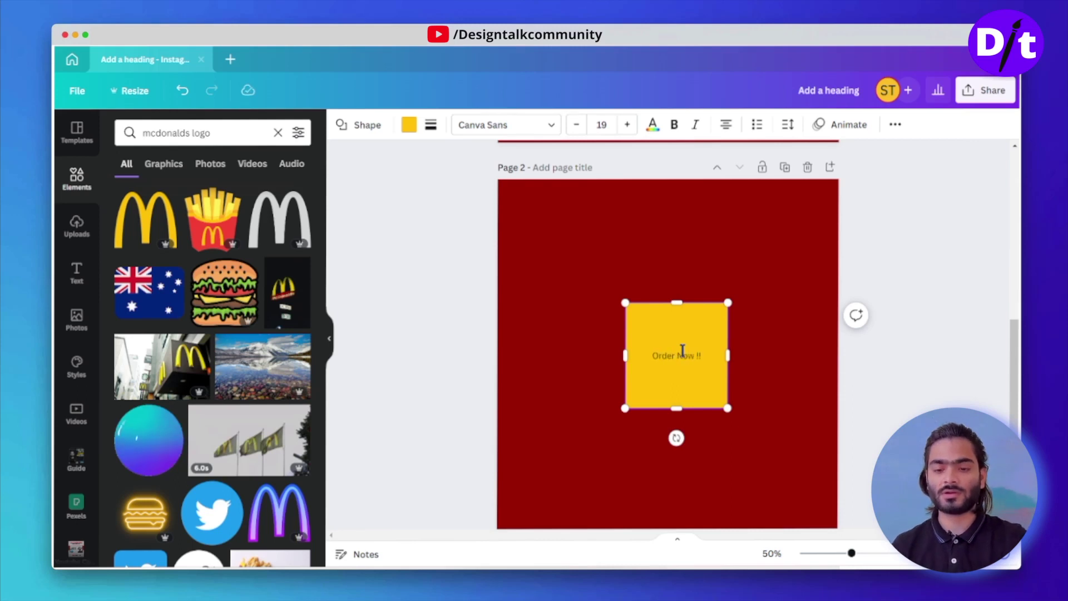
# - Give the square a transparent fill and a solid border, weight 4, rounding 10
pyautogui.click(410, 128)
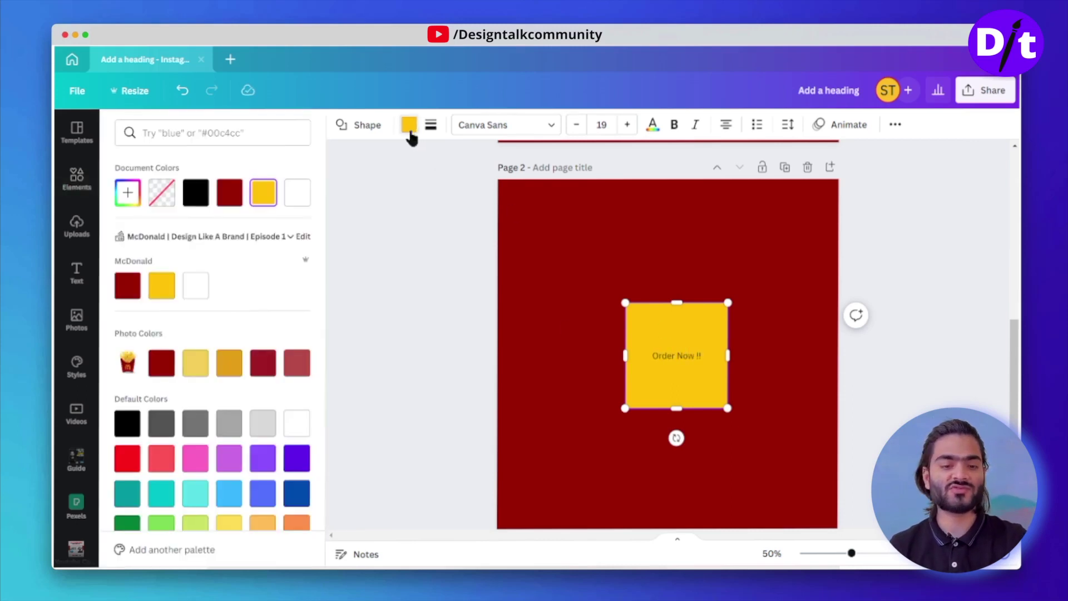
pyautogui.click(170, 198)
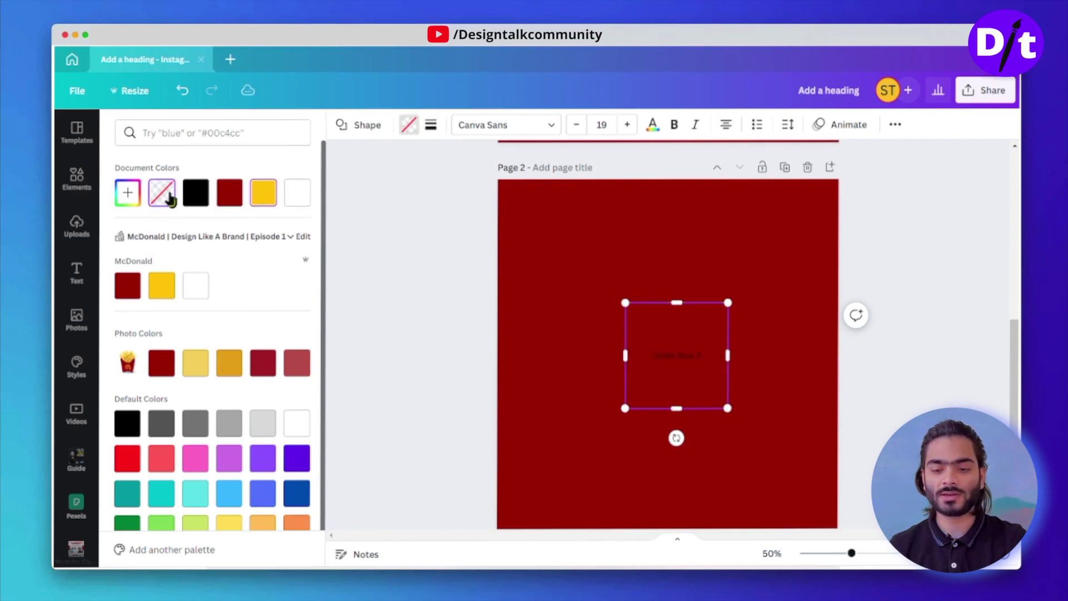
pyautogui.click(430, 125)
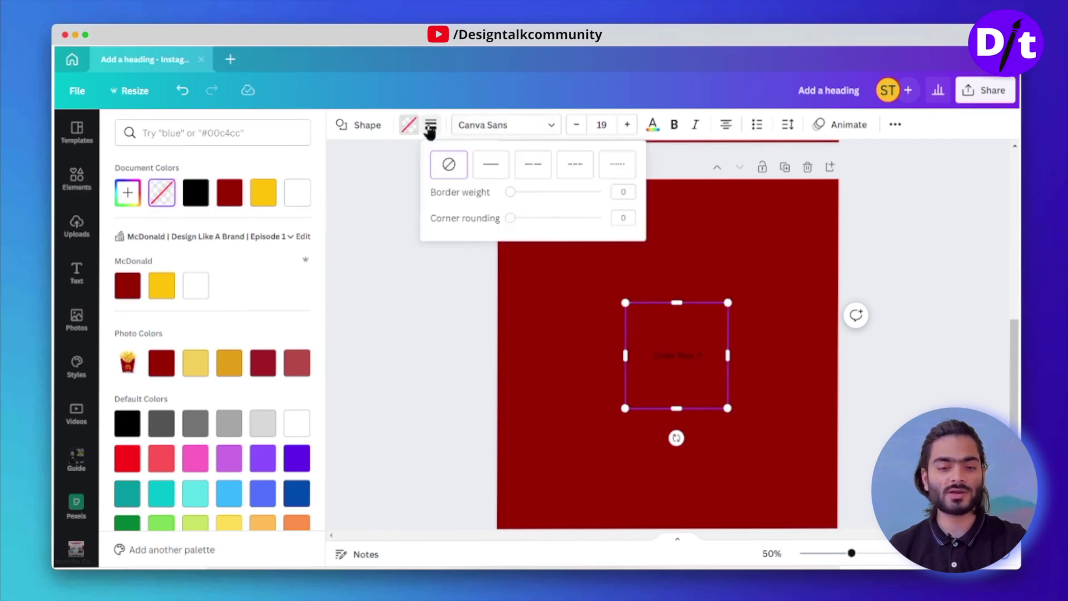
pyautogui.click(500, 167)
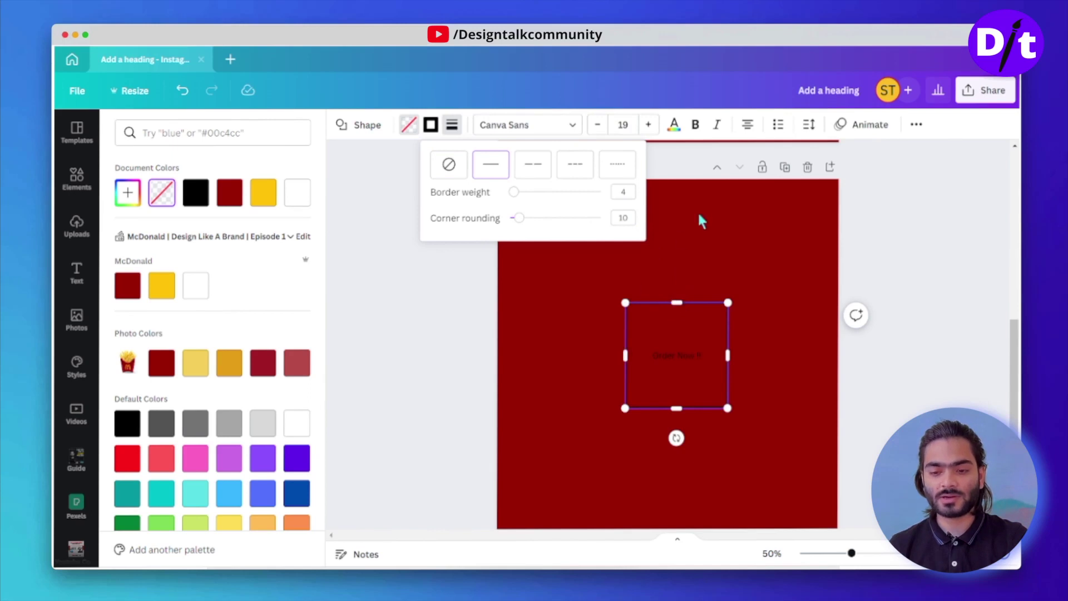
# - Set the button text to Beach Resort size 32 and shrink the box to fit
pyautogui.click(548, 129)
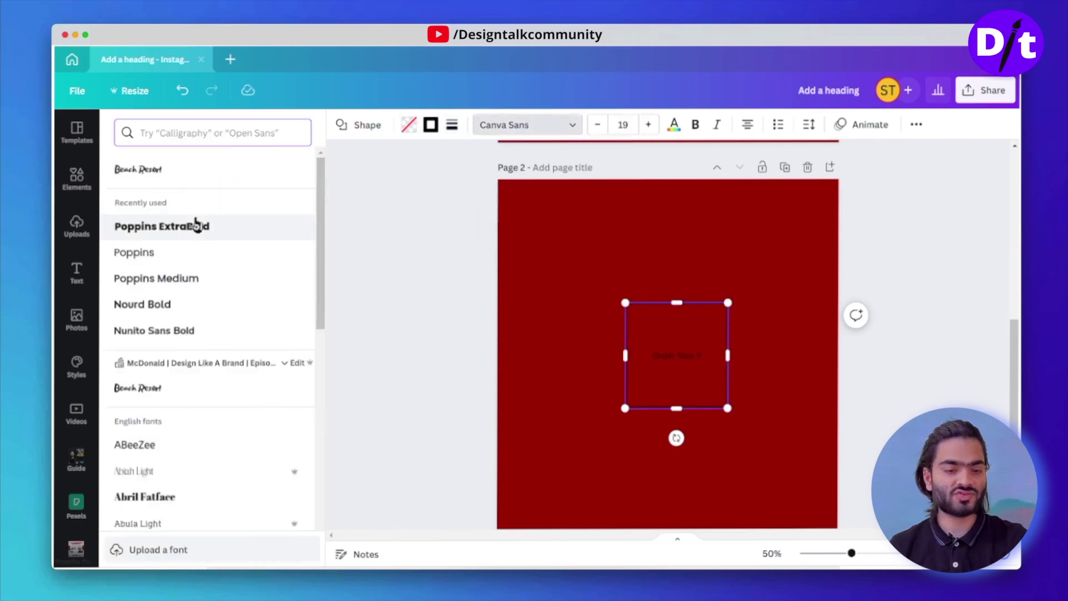
pyautogui.click(180, 169)
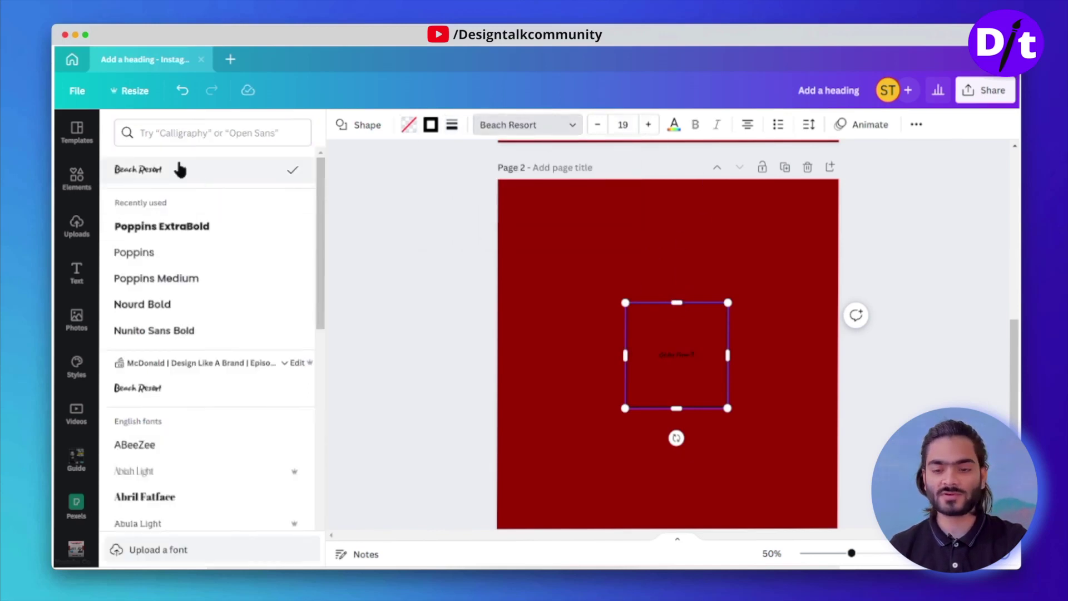
pyautogui.click(623, 119)
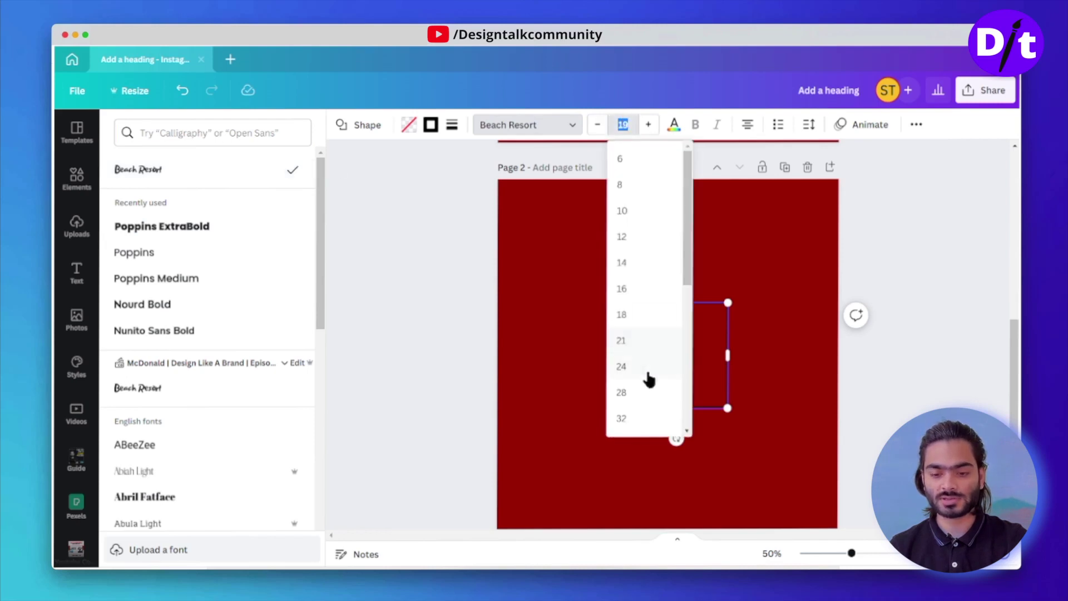
pyautogui.click(644, 424)
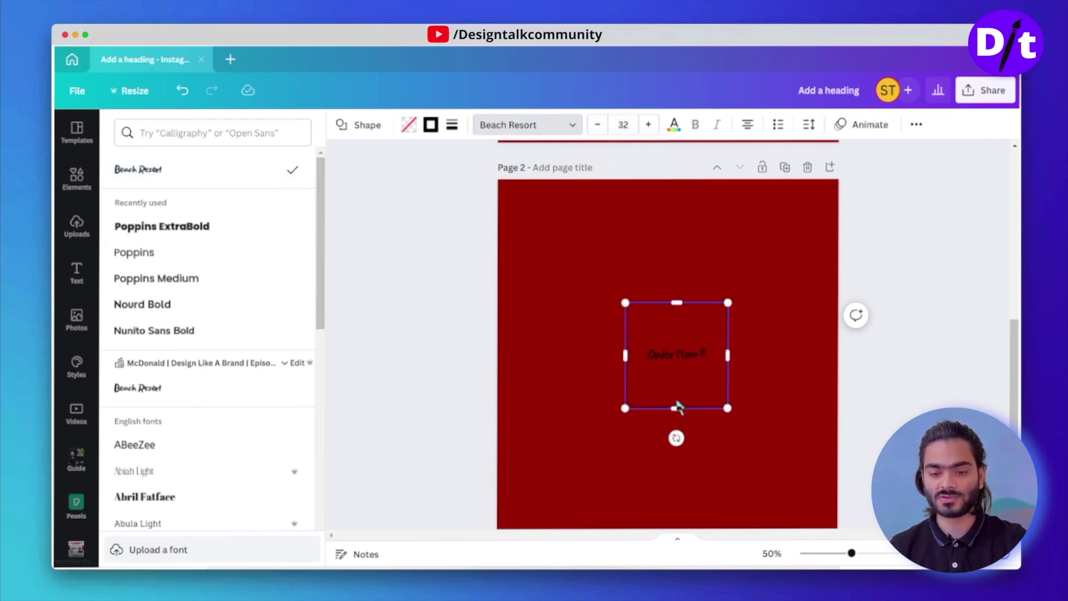
pyautogui.moveTo(676, 408); pyautogui.dragTo(677, 336)
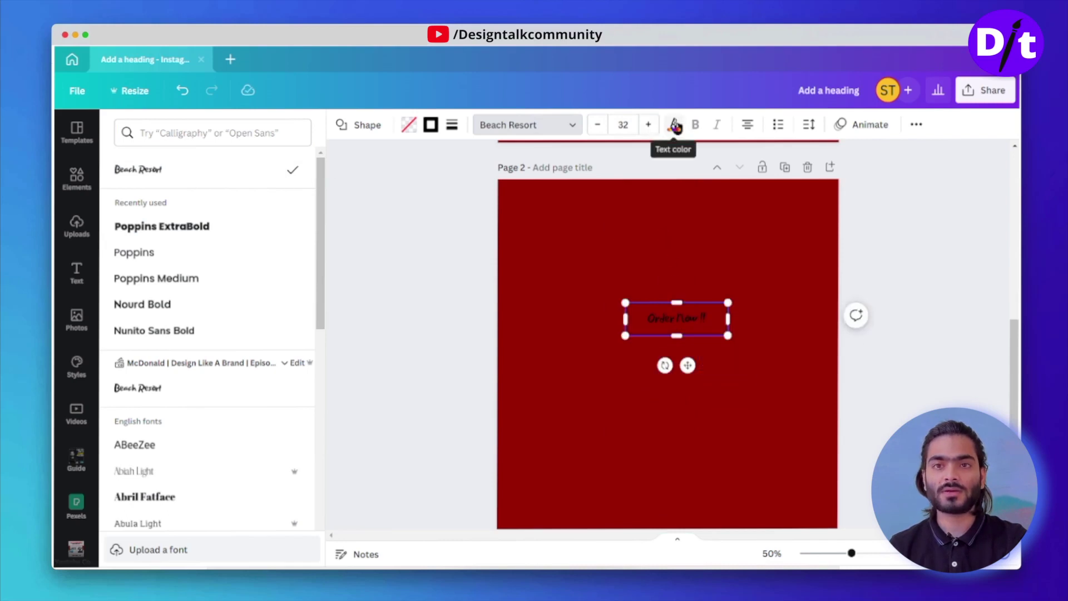
# - Make the 'Order Now !!' text and the box outline white
pyautogui.click(675, 126)
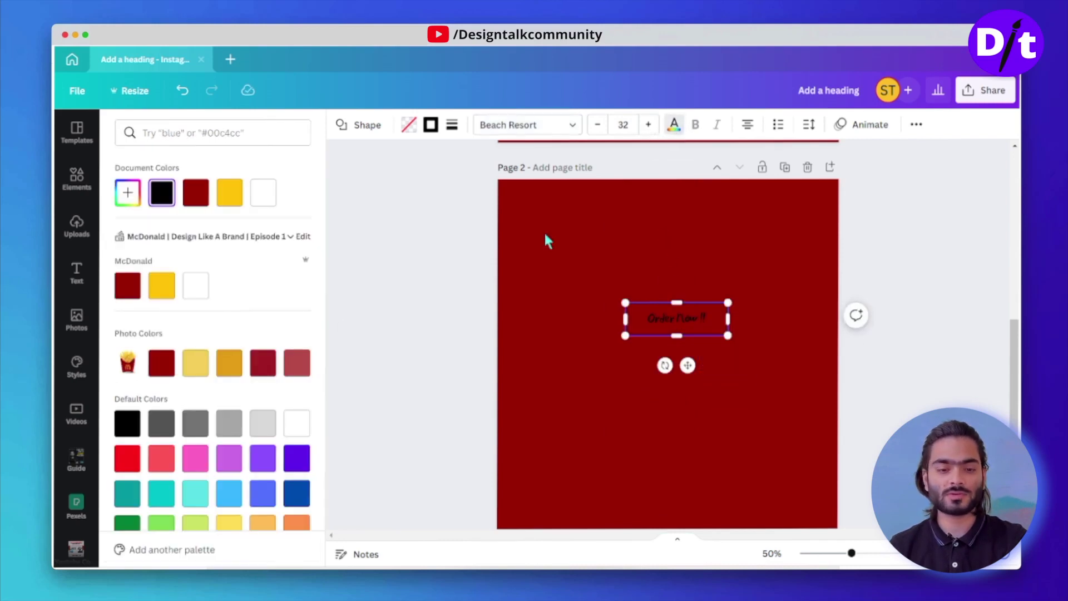
pyautogui.click(197, 294)
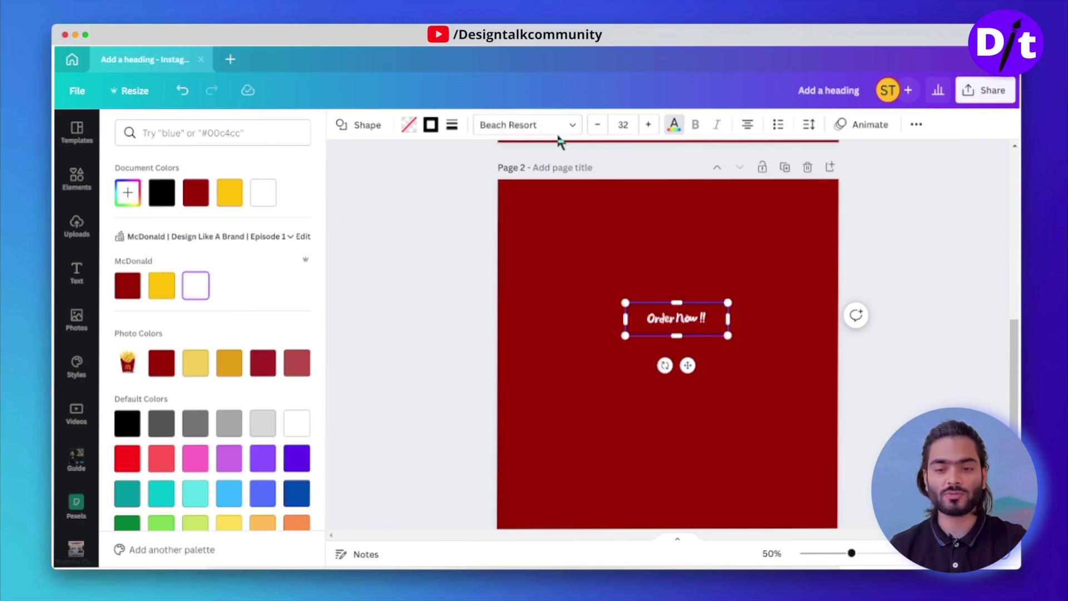
pyautogui.click(431, 126)
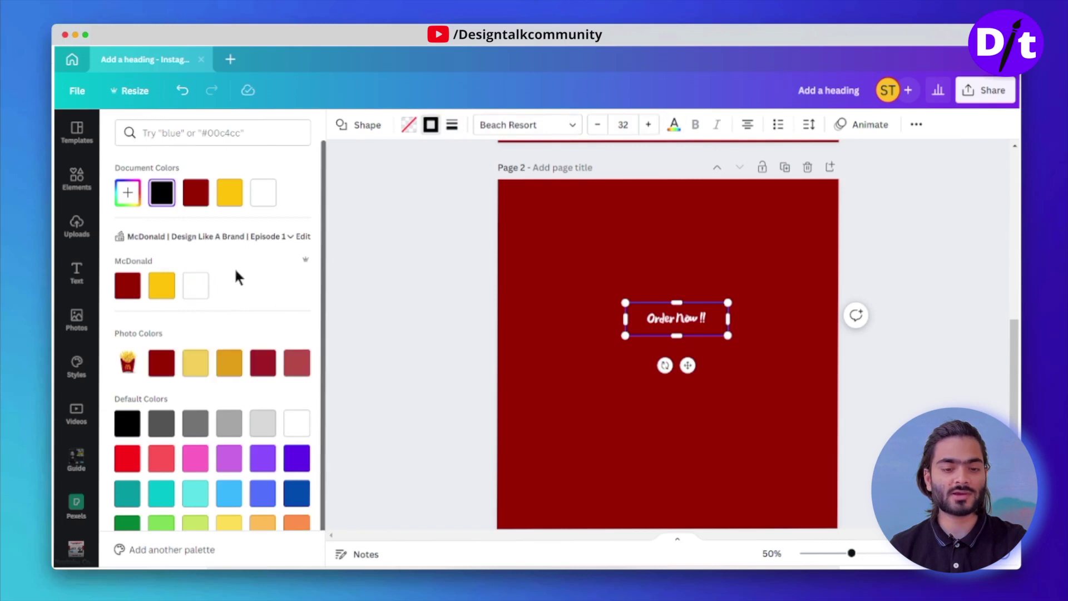
pyautogui.click(204, 290)
pyautogui.click(799, 252)
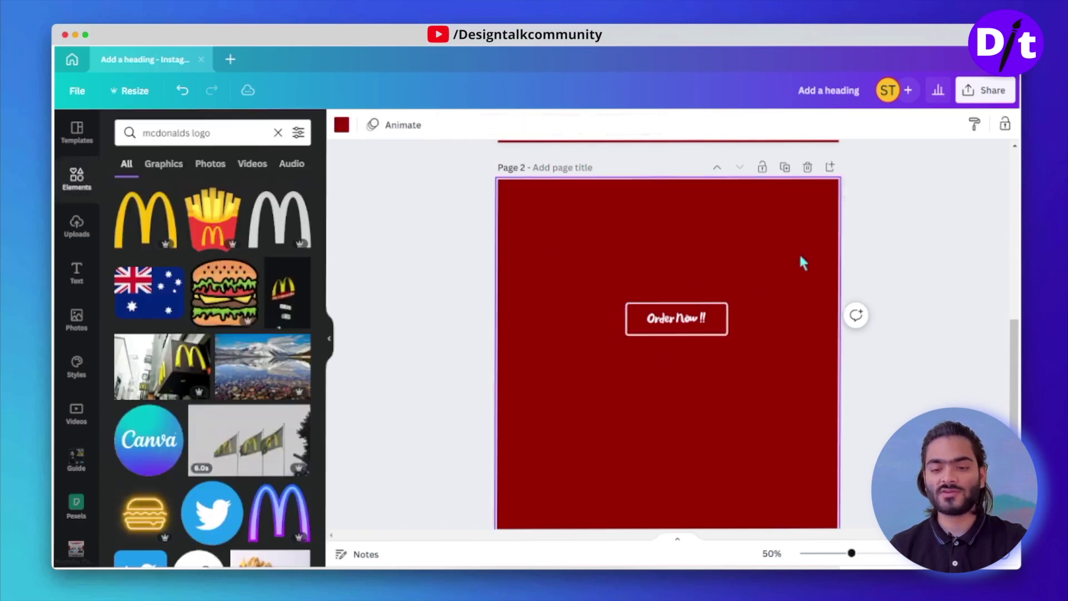
# - Move the 'Order Now !!' button onto page 1, narrow it, and place it bottom-left
pyautogui.moveTo(660, 313); pyautogui.dragTo(556, 298)
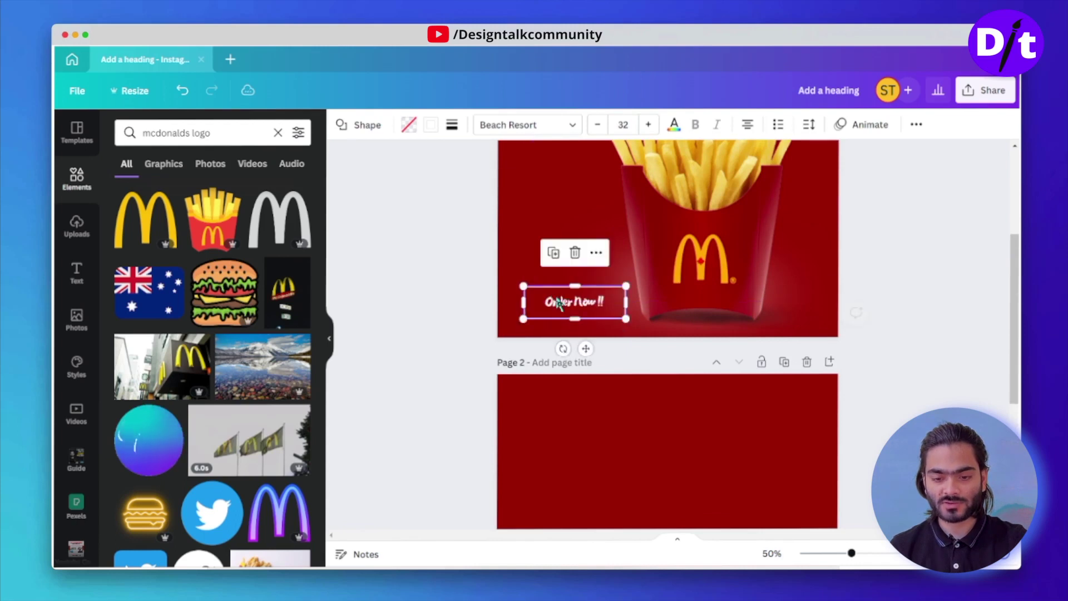
pyautogui.scroll(4, 555, 295)
pyautogui.scroll(-3, 555, 295)
pyautogui.moveTo(625, 359); pyautogui.dragTo(580, 355)
pyautogui.click(504, 293)
pyautogui.scroll(3, 446, 298)
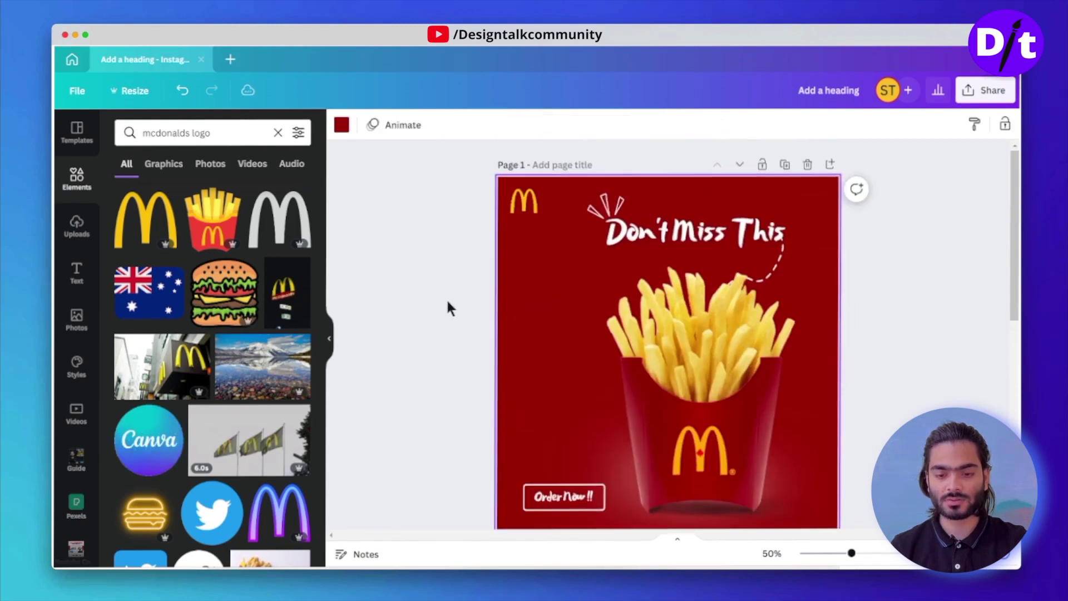
pyautogui.moveTo(578, 499); pyautogui.dragTo(564, 497)
pyautogui.click(447, 324)
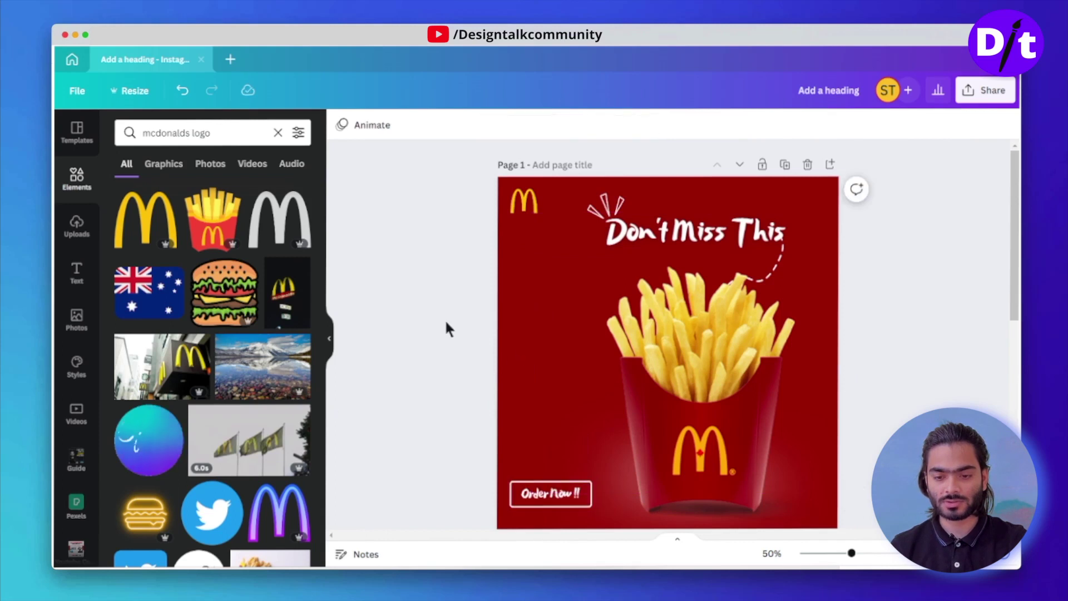
# - Add a second dashed arrow curving down from the fries to the 'Order Now !!' button
pyautogui.scroll(-2, 418, 314)
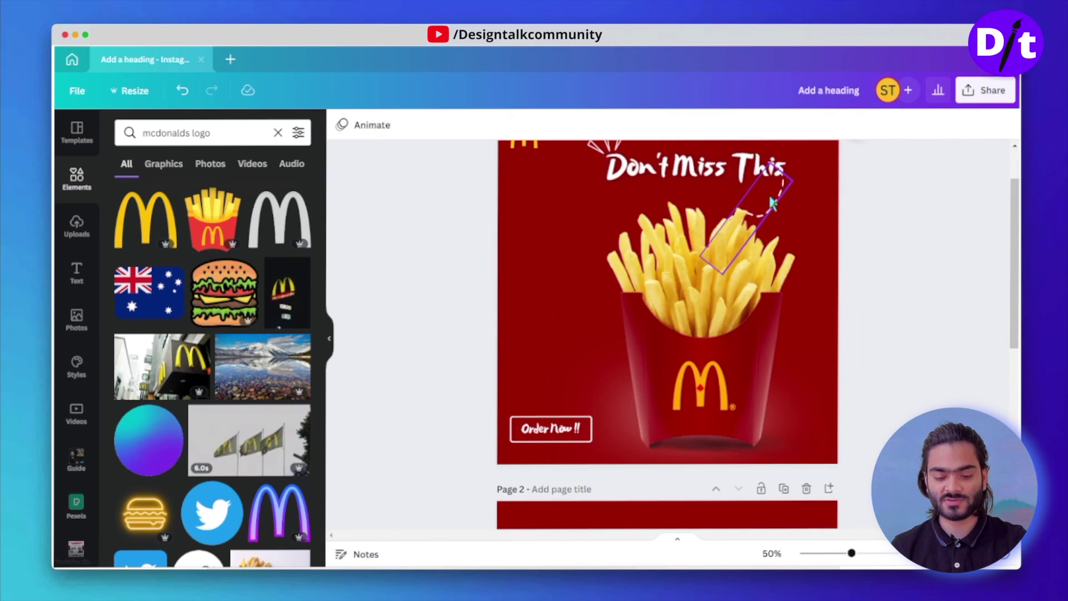
pyautogui.click(772, 203)
pyautogui.moveTo(731, 233); pyautogui.dragTo(629, 341)
pyautogui.click(478, 295)
pyautogui.scroll(2, 479, 297)
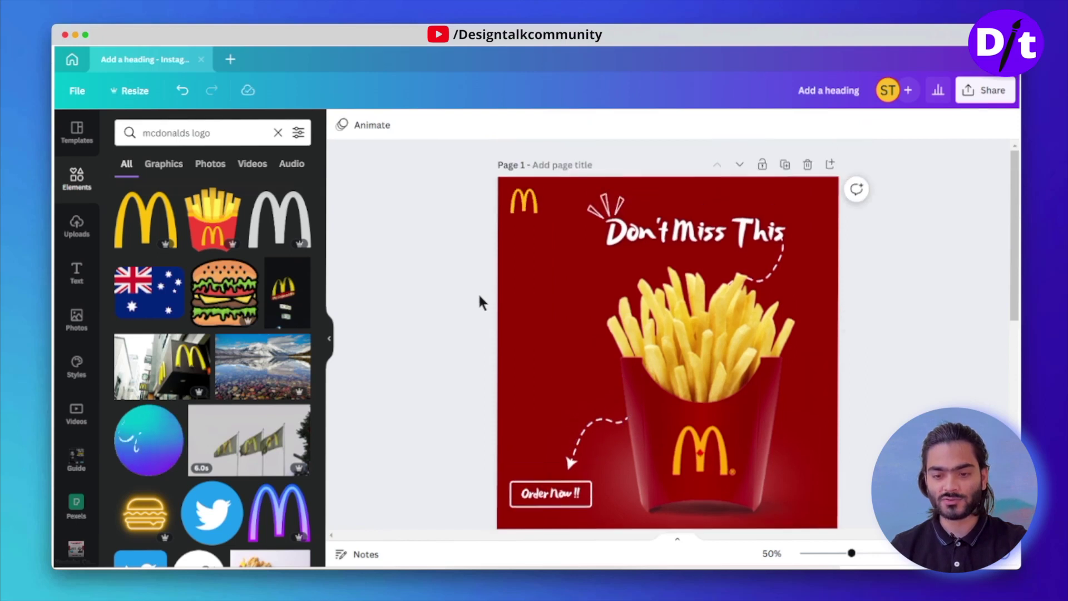
pyautogui.scroll(-2, 692, 255)
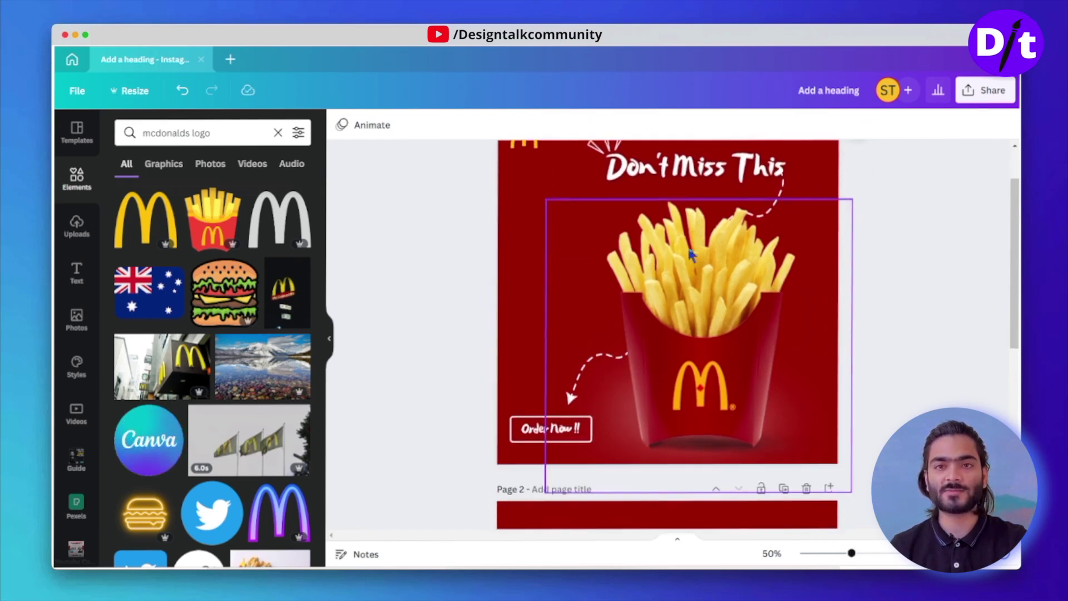
pyautogui.scroll(2, 453, 353)
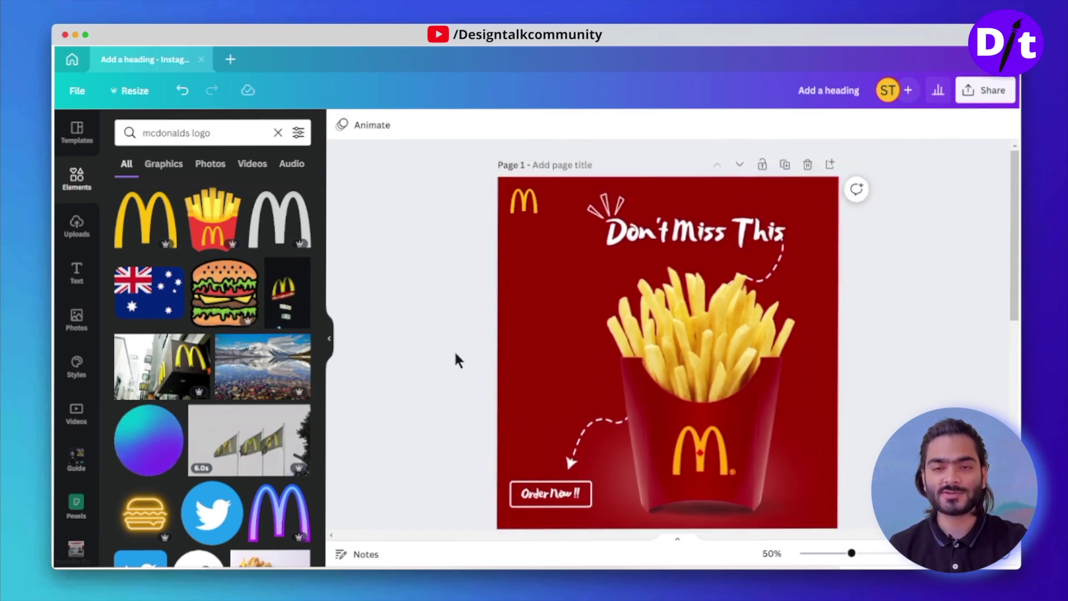
pyautogui.click(523, 201)
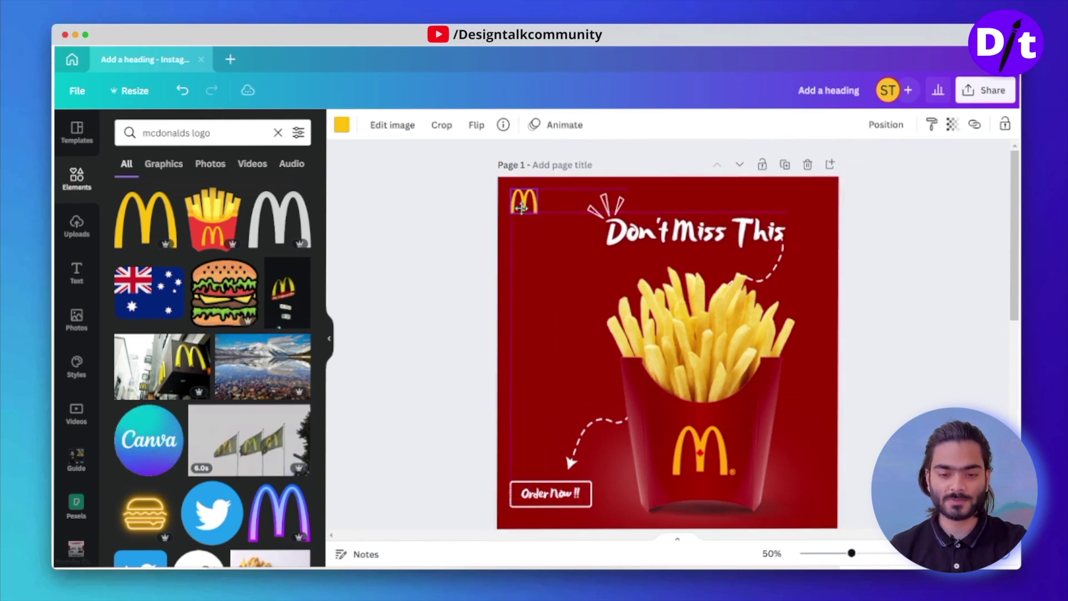
pyautogui.click(437, 233)
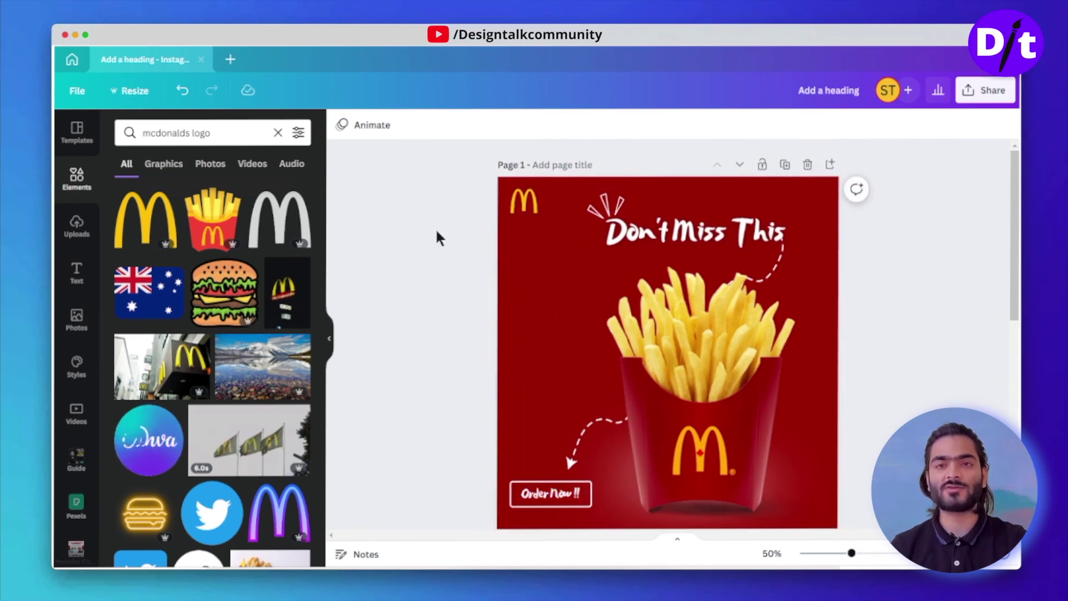
pyautogui.scroll(-2, 437, 236)
pyautogui.scroll(2, 437, 236)
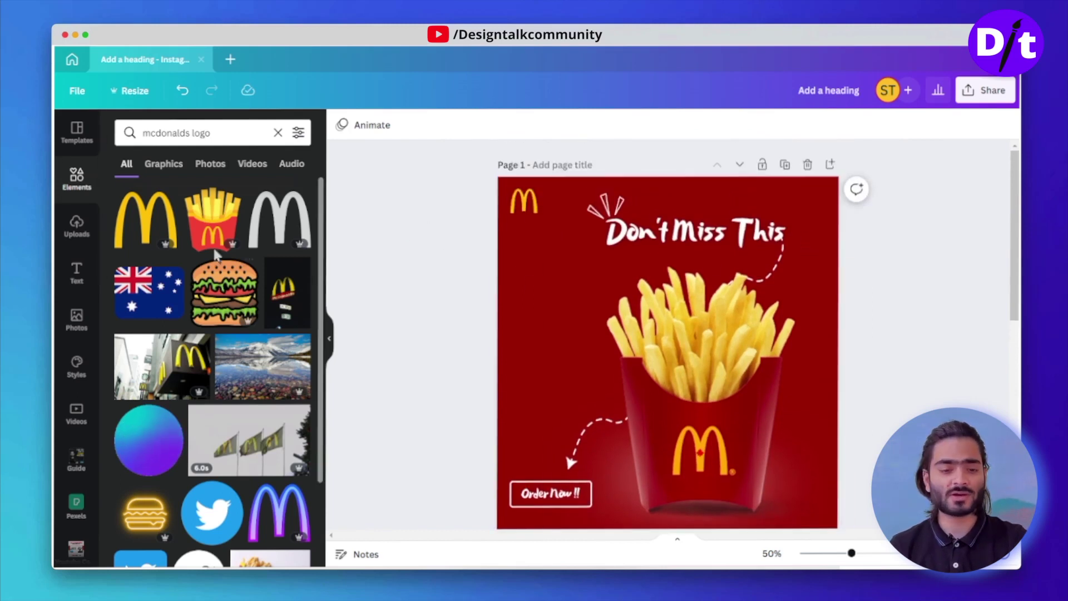
# - Search Elements for 'blur' and add a soft blur graphic to the post
pyautogui.click(143, 133)
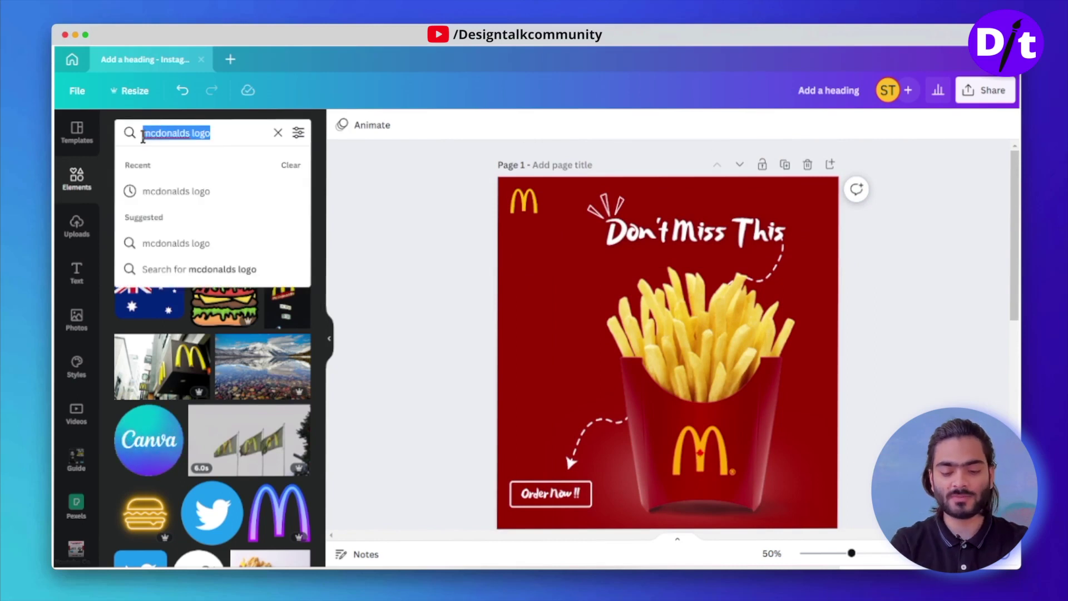
pyautogui.write('blu')
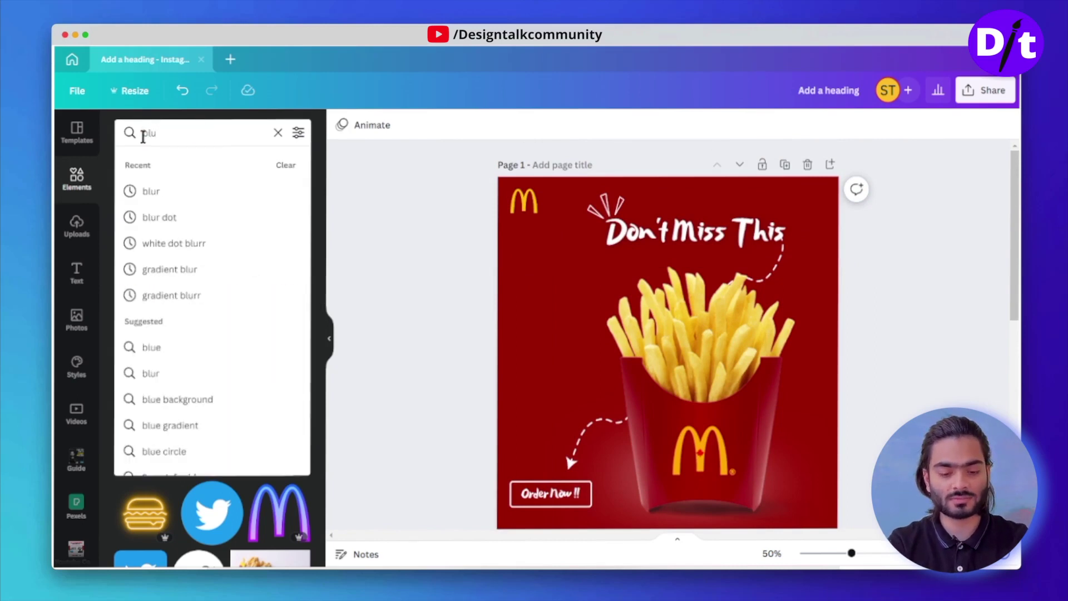
pyautogui.write('r')
pyautogui.press('Return')
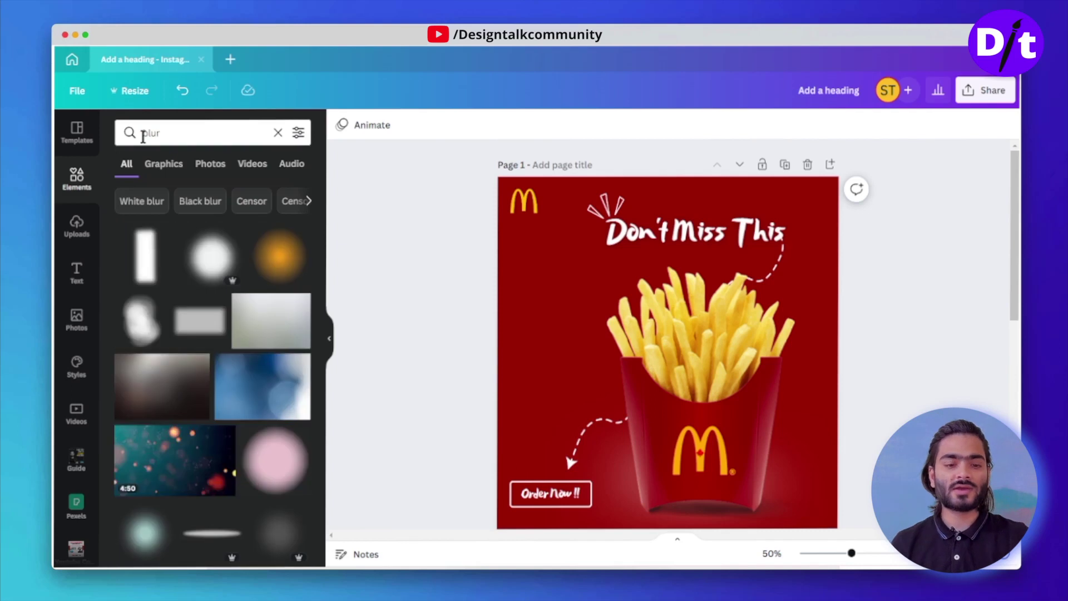
pyautogui.scroll(-10, 216, 211)
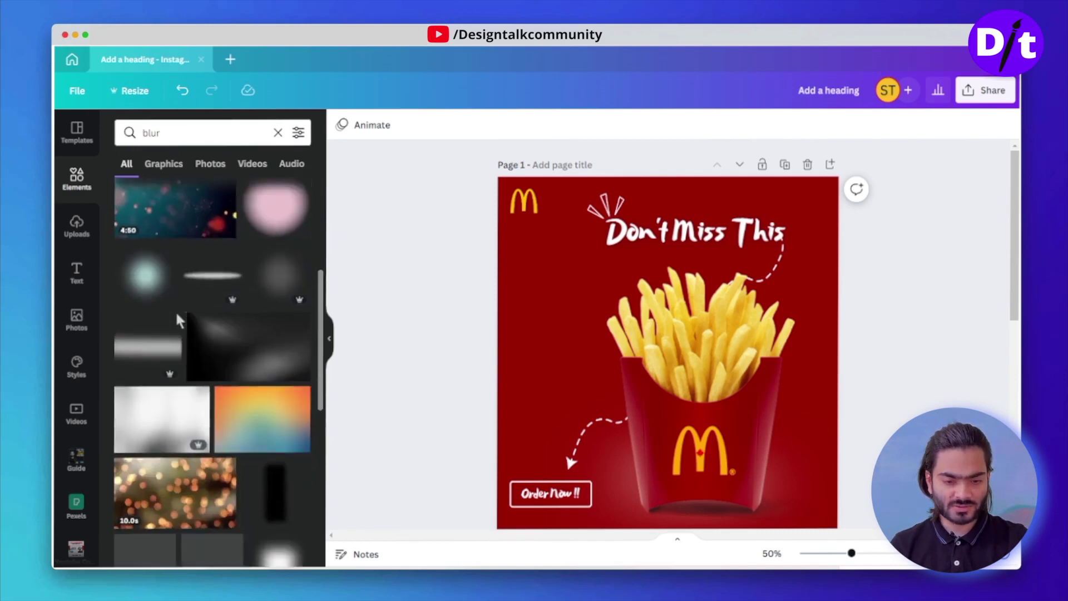
pyautogui.scroll(3, 243, 341)
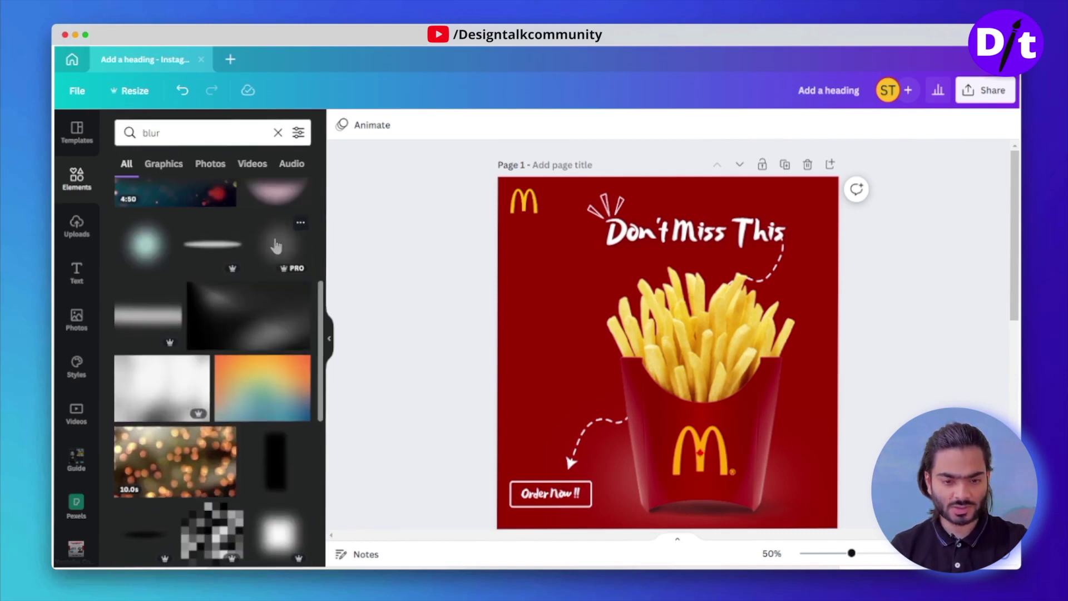
pyautogui.click(276, 244)
# - Move the blur to the top-right corner, set its transparency to 56, and shrink it
pyautogui.moveTo(640, 368); pyautogui.dragTo(821, 133)
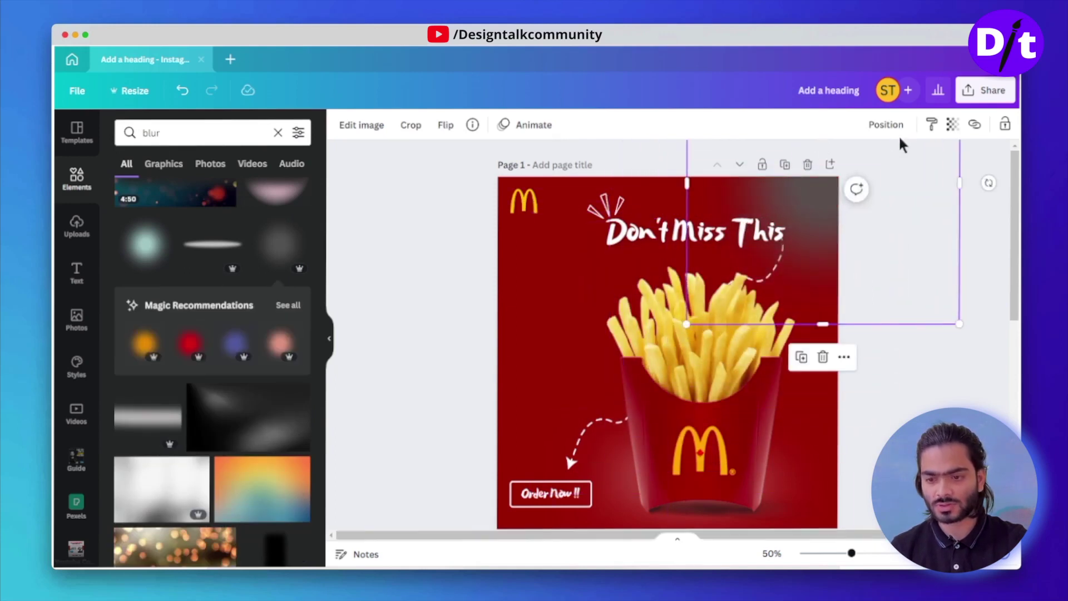
pyautogui.moveTo(859, 225); pyautogui.dragTo(856, 204)
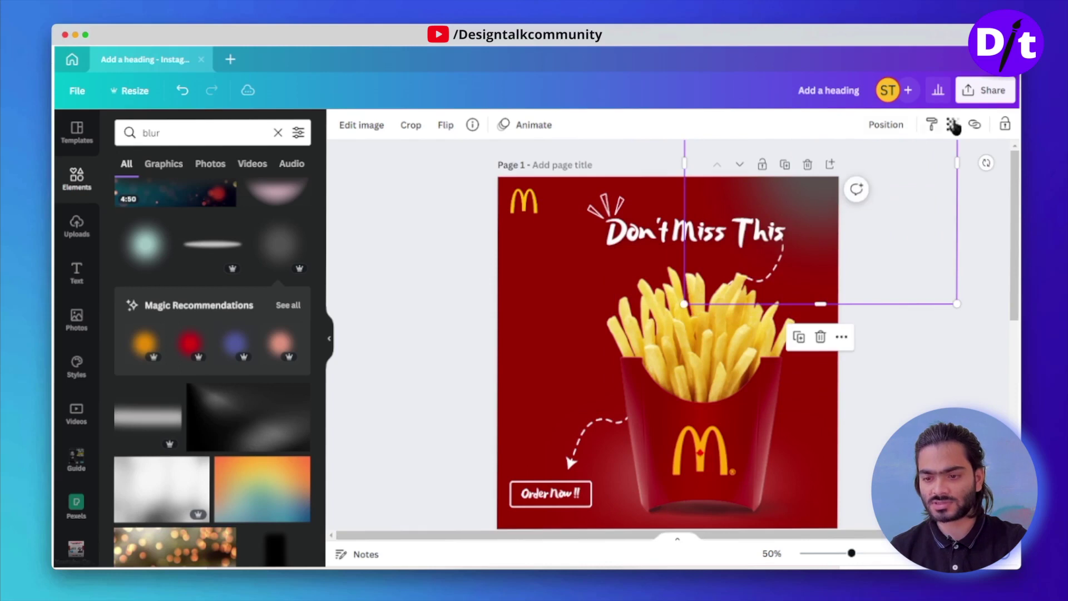
pyautogui.click(952, 126)
pyautogui.moveTo(945, 177); pyautogui.dragTo(892, 176)
pyautogui.moveTo(684, 303); pyautogui.dragTo(704, 275)
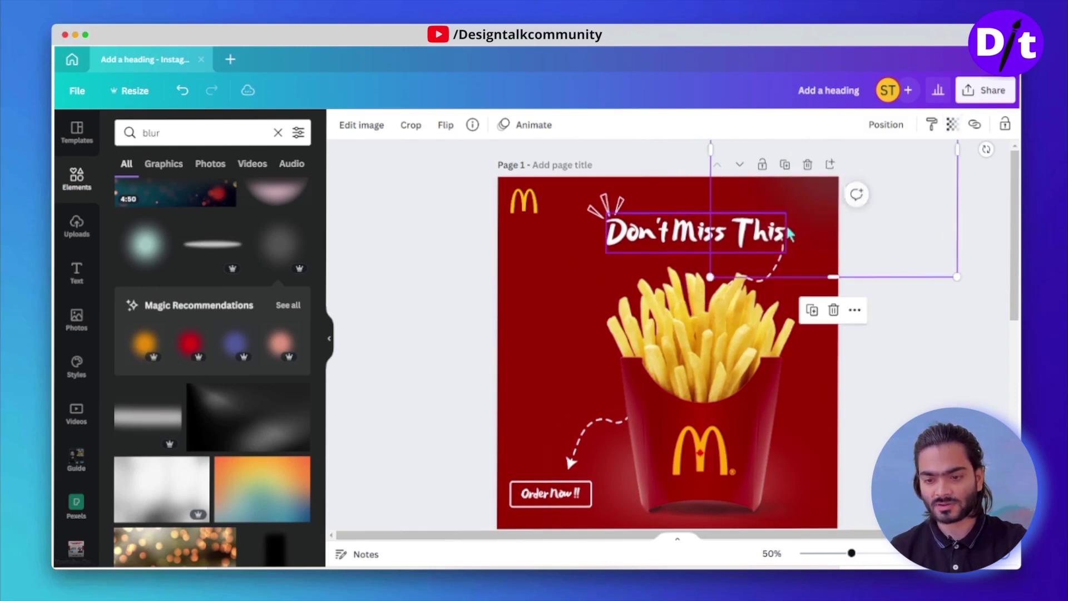
pyautogui.click(890, 308)
pyautogui.scroll(-2, 892, 316)
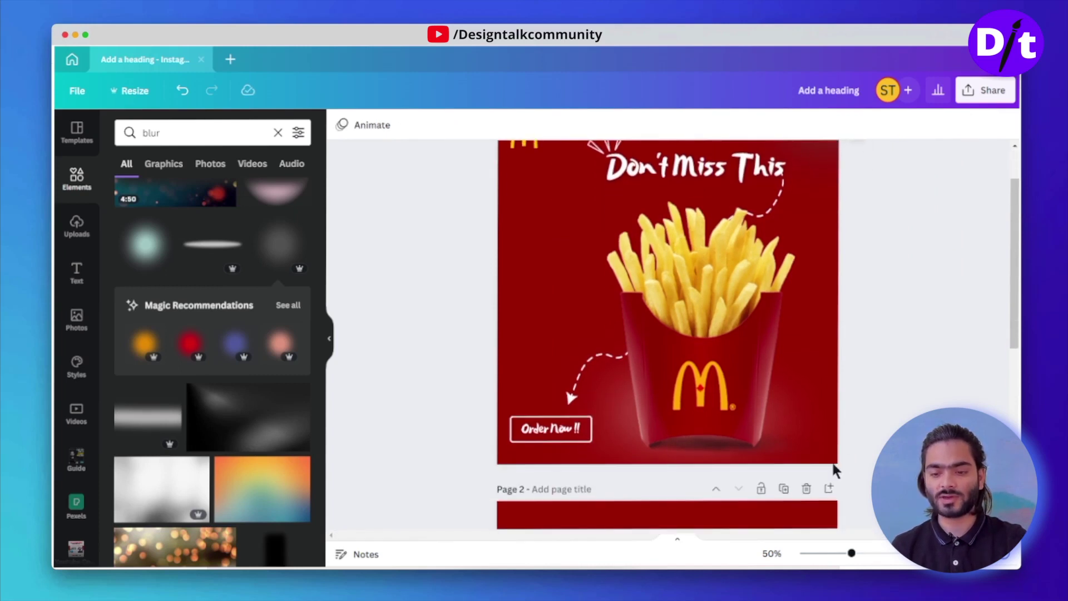
pyautogui.scroll(2, 925, 389)
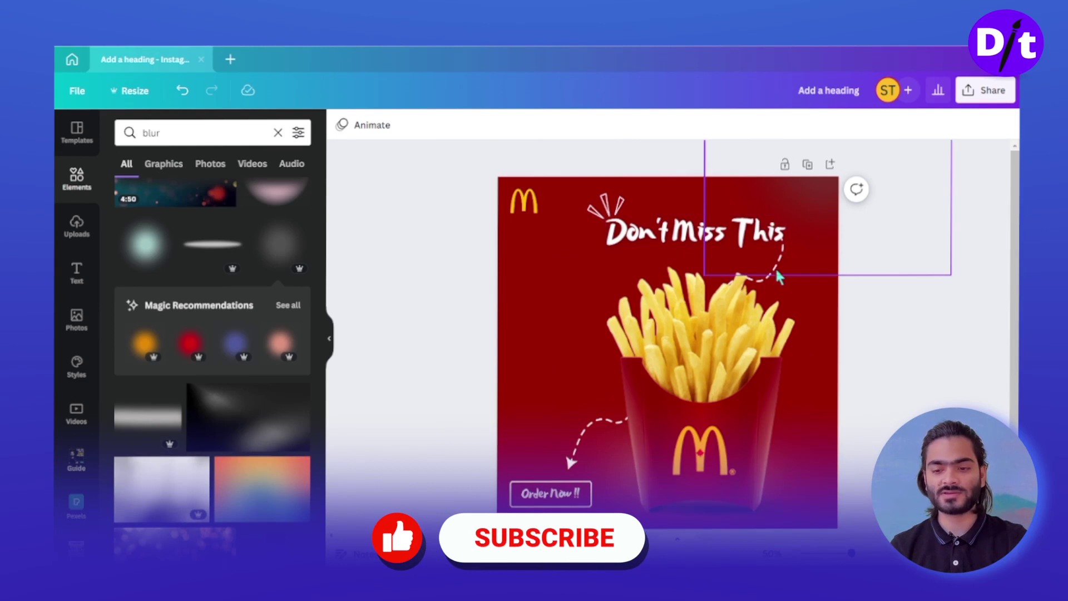
pyautogui.click(610, 208)
pyautogui.click(535, 233)
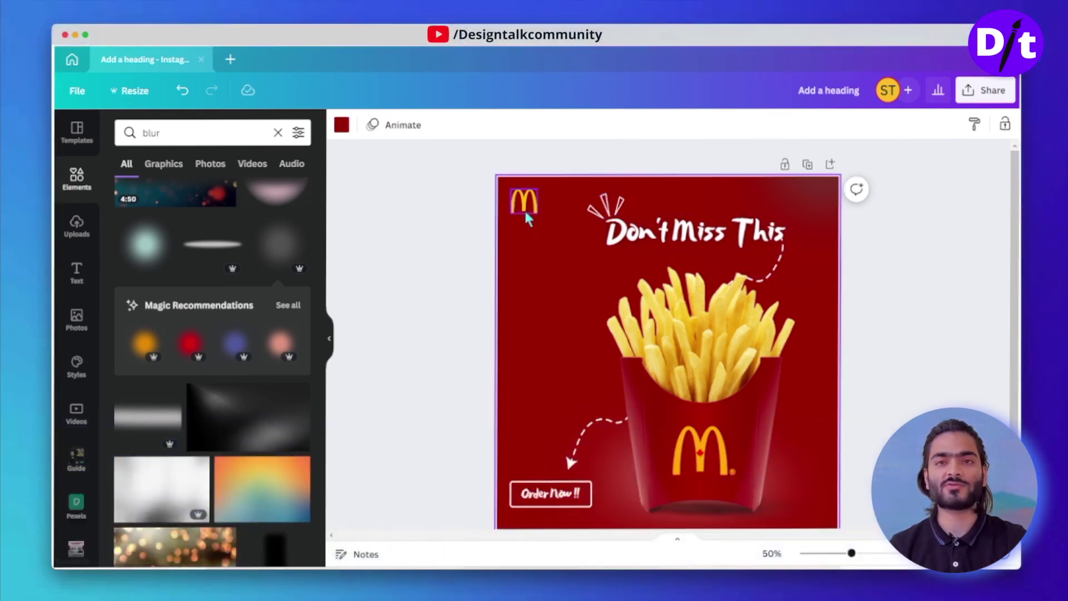